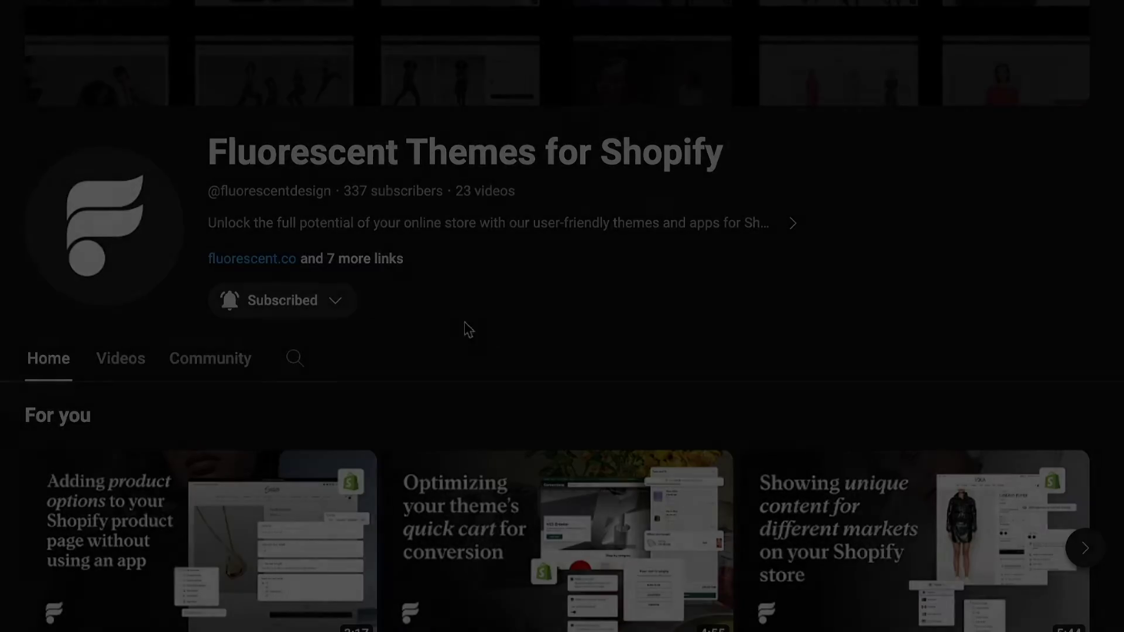
# - Go to the channel's Videos list and play 'Image optimization tips for your Shopify store'
pyautogui.click(125, 364)
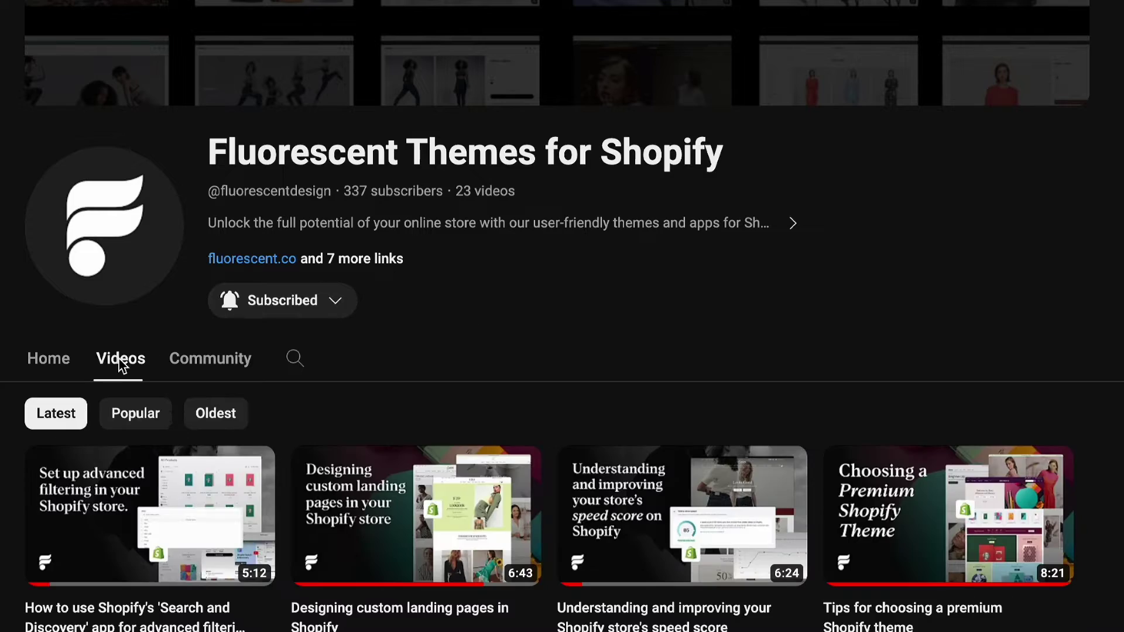
pyautogui.scroll(-10, 179, 471)
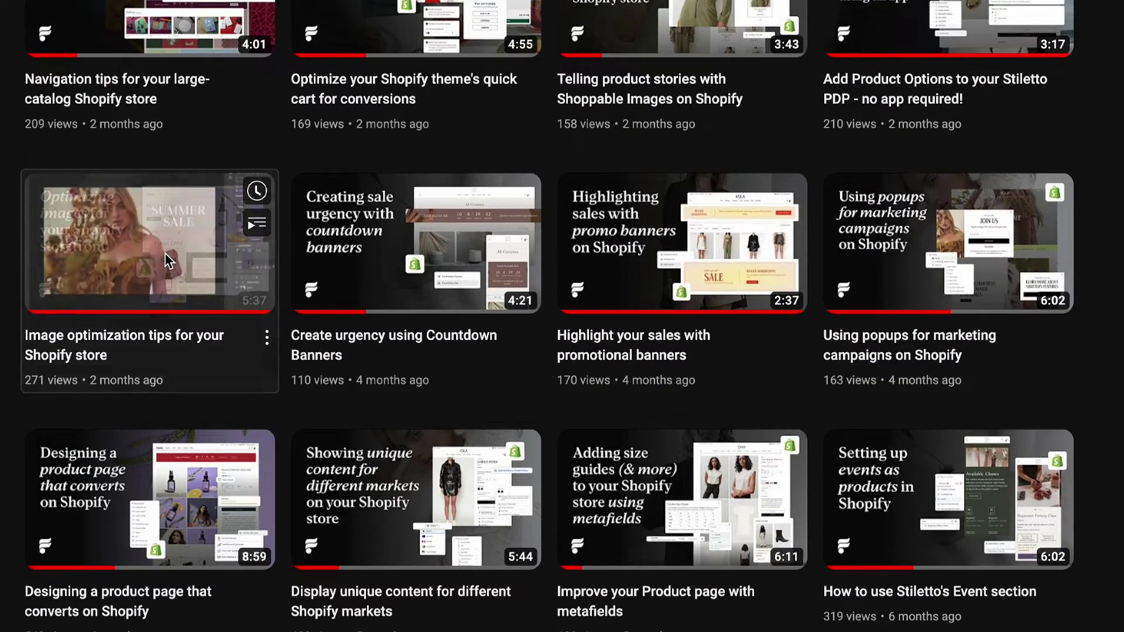
pyautogui.click(171, 260)
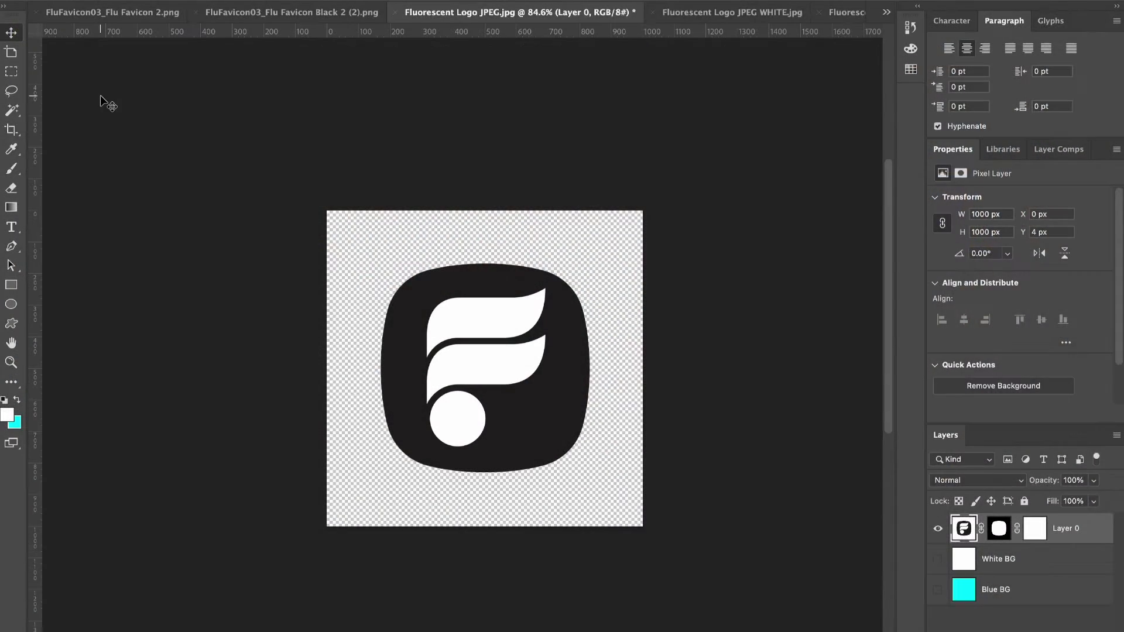
# - Deselect Layer 0, marquee-select the logo layer with the Move tool and drag it around the canvas
pyautogui.click(100, 95)
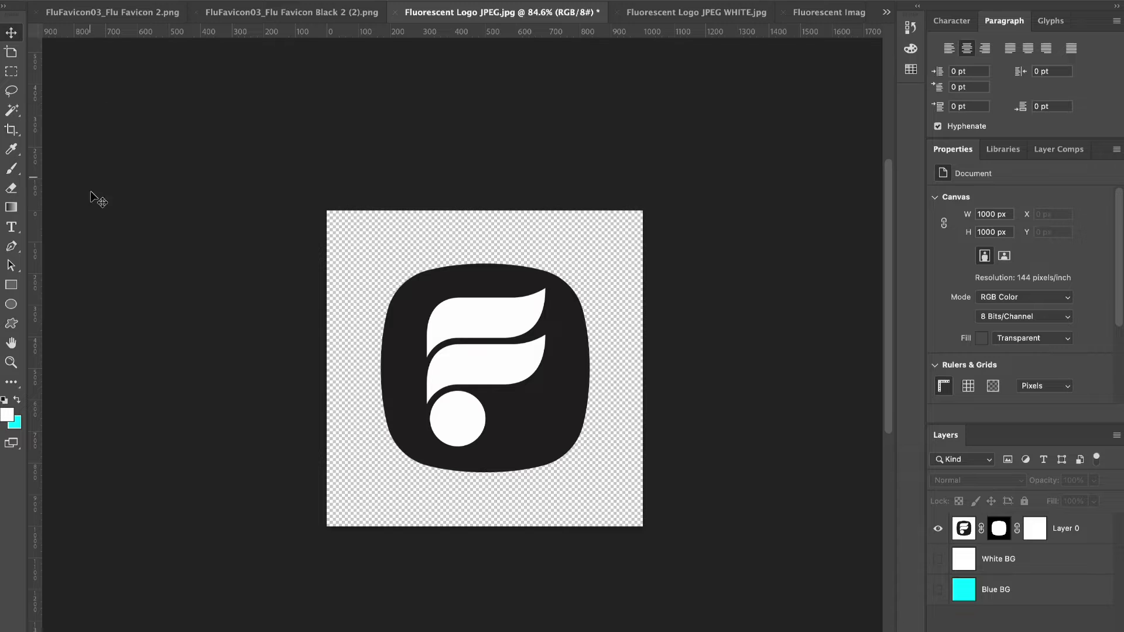
pyautogui.moveTo(299, 189); pyautogui.dragTo(399, 295)
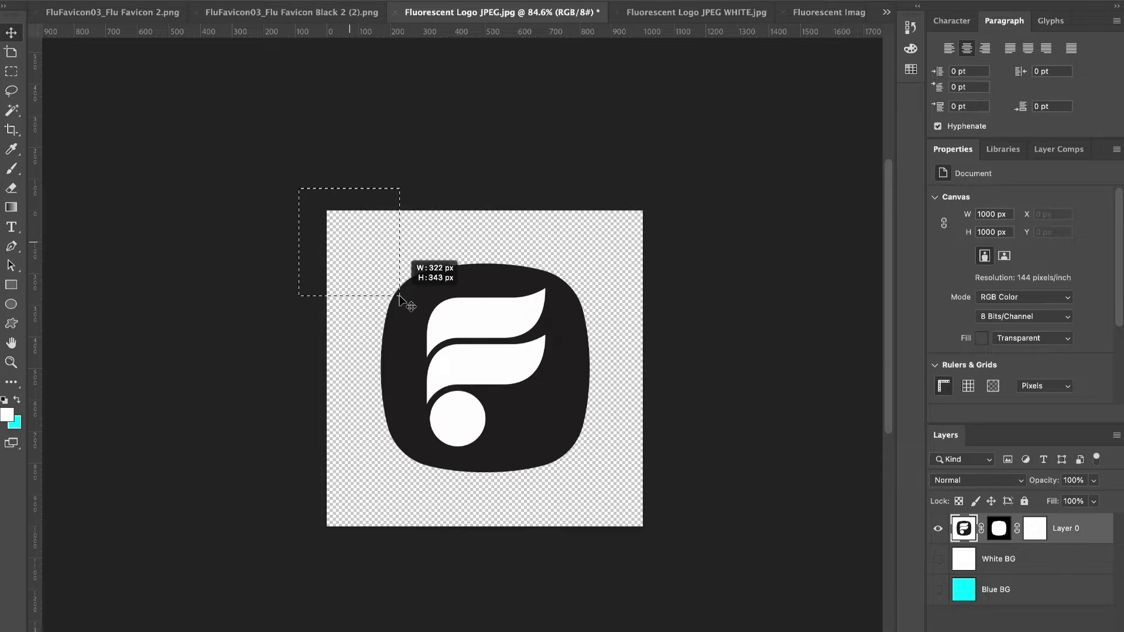
pyautogui.moveTo(663, 511); pyautogui.dragTo(677, 553)
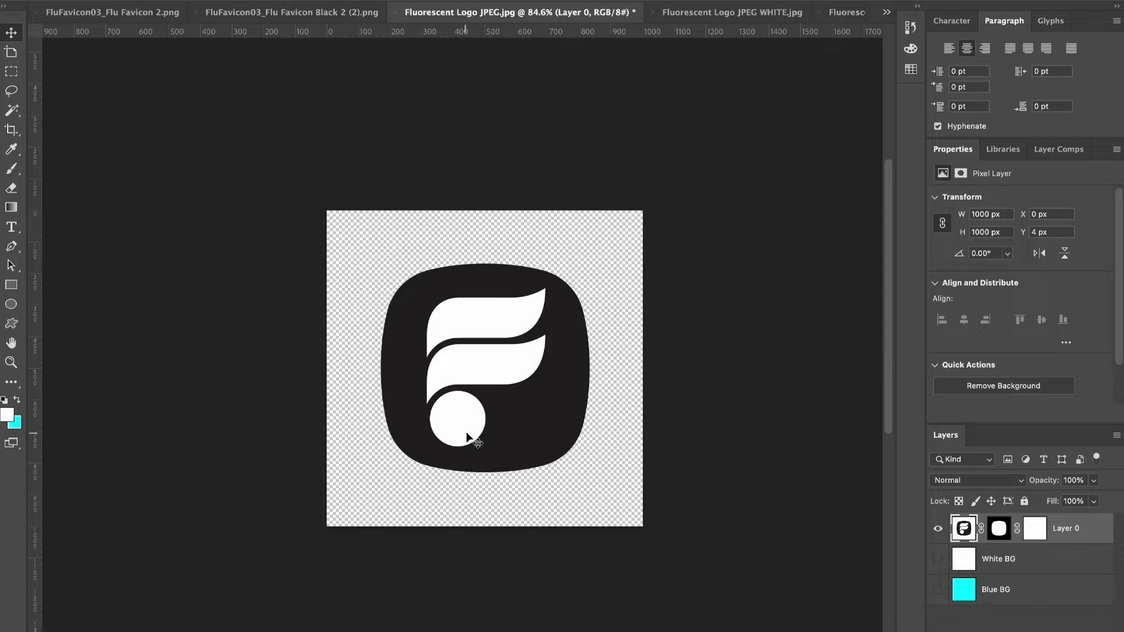
pyautogui.moveTo(492, 404)
pyautogui.mouseDown()
pyautogui.moveTo(427, 433)
pyautogui.moveTo(512, 445)
pyautogui.moveTo(535, 410)
pyautogui.moveTo(515, 368)
pyautogui.moveTo(490, 358)
pyautogui.moveTo(432, 405)
pyautogui.moveTo(482, 456)
pyautogui.moveTo(483, 420)
pyautogui.moveTo(500, 417)
pyautogui.mouseUp()
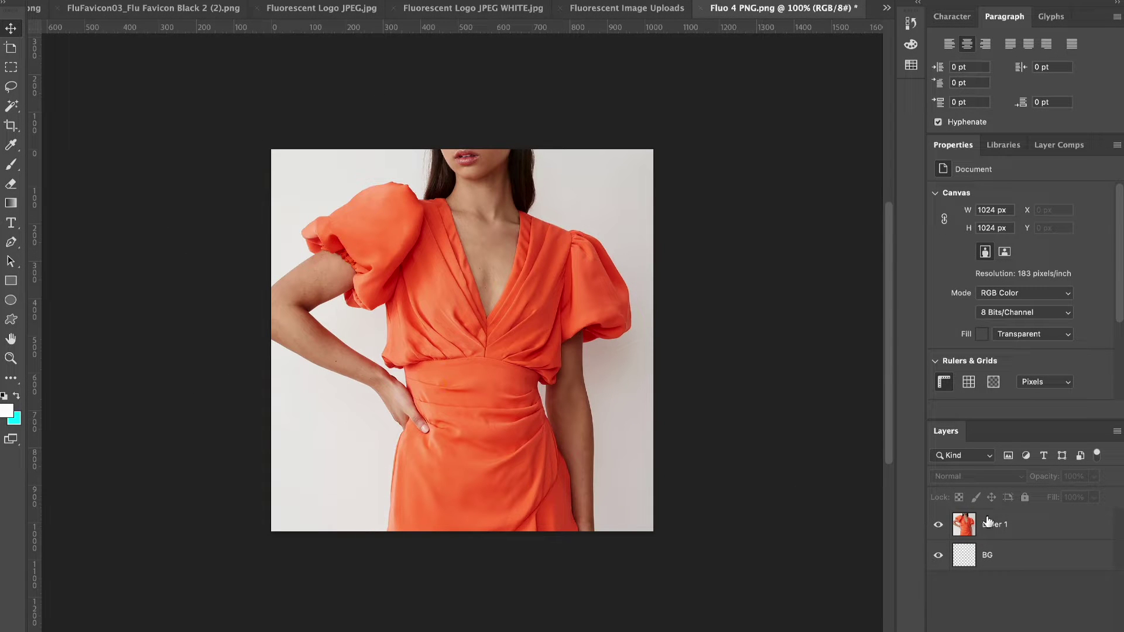
# - Scale the dress photo layer down to about 662 px and move it, then undo to restore full size
pyautogui.click(1022, 531)
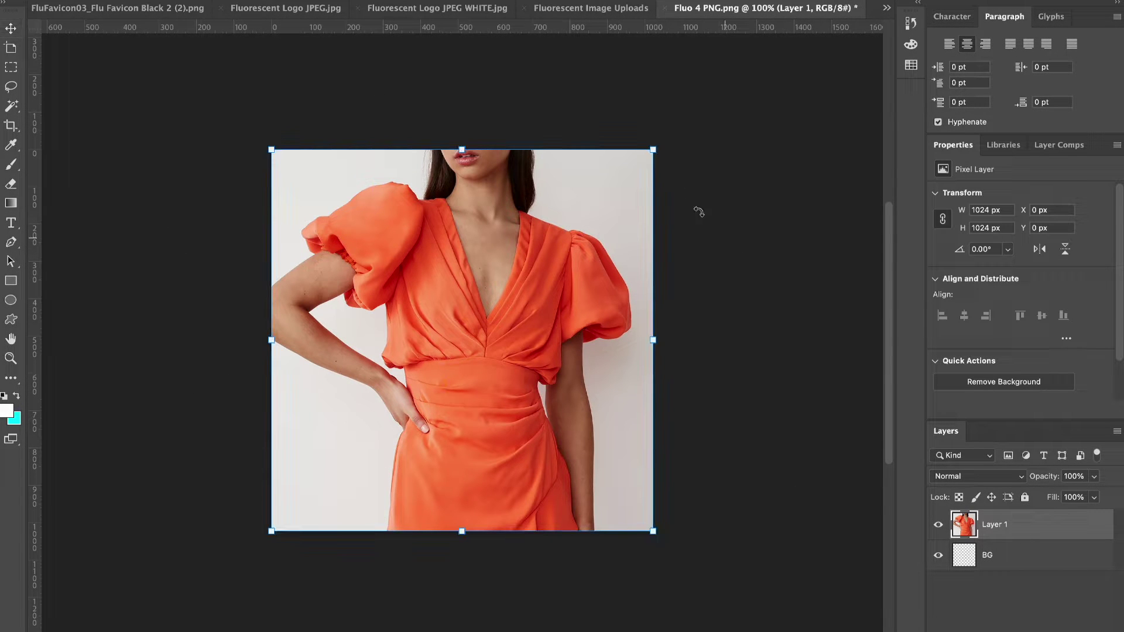
pyautogui.moveTo(654, 148); pyautogui.dragTo(583, 220)
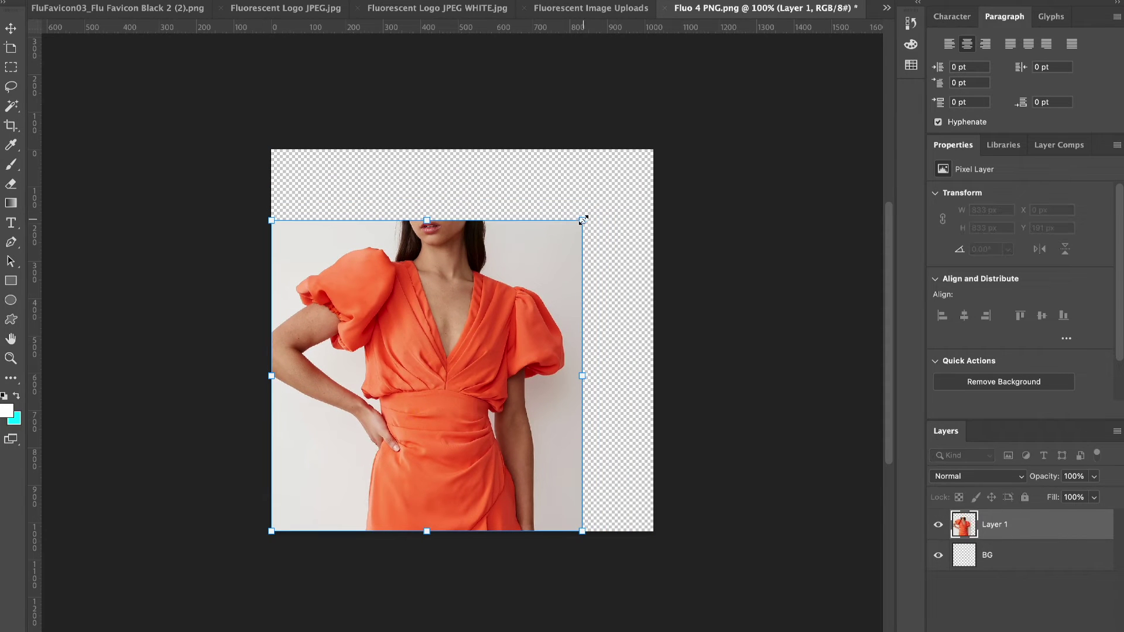
pyautogui.moveTo(270, 532); pyautogui.dragTo(334, 467)
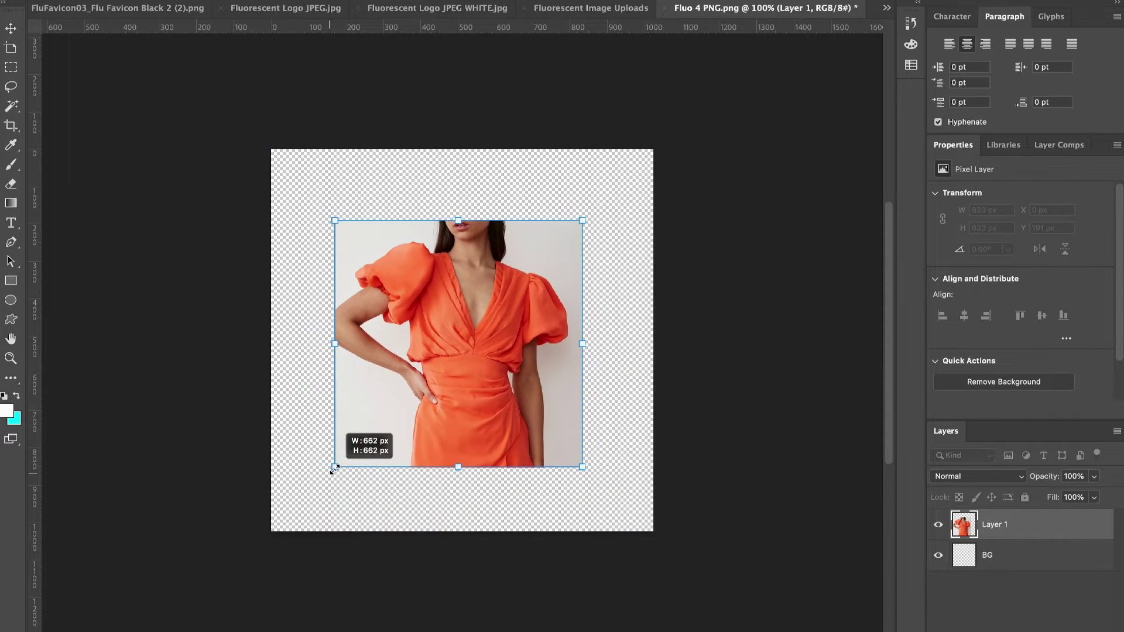
pyautogui.moveTo(425, 338); pyautogui.dragTo(525, 421)
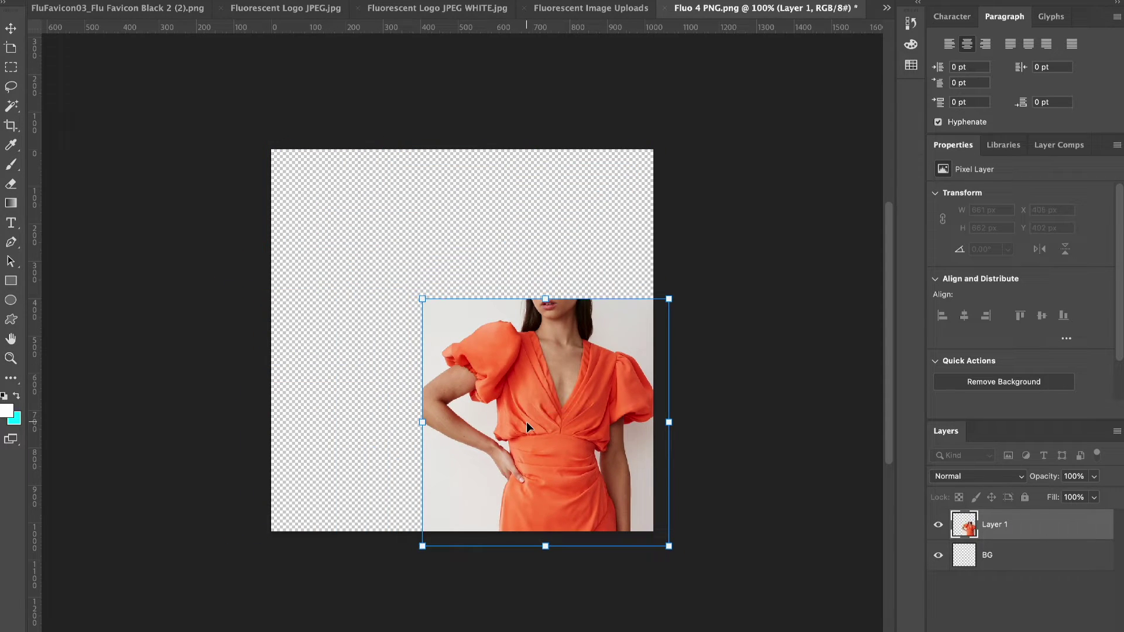
pyautogui.hotkey('ctrl', 'z')
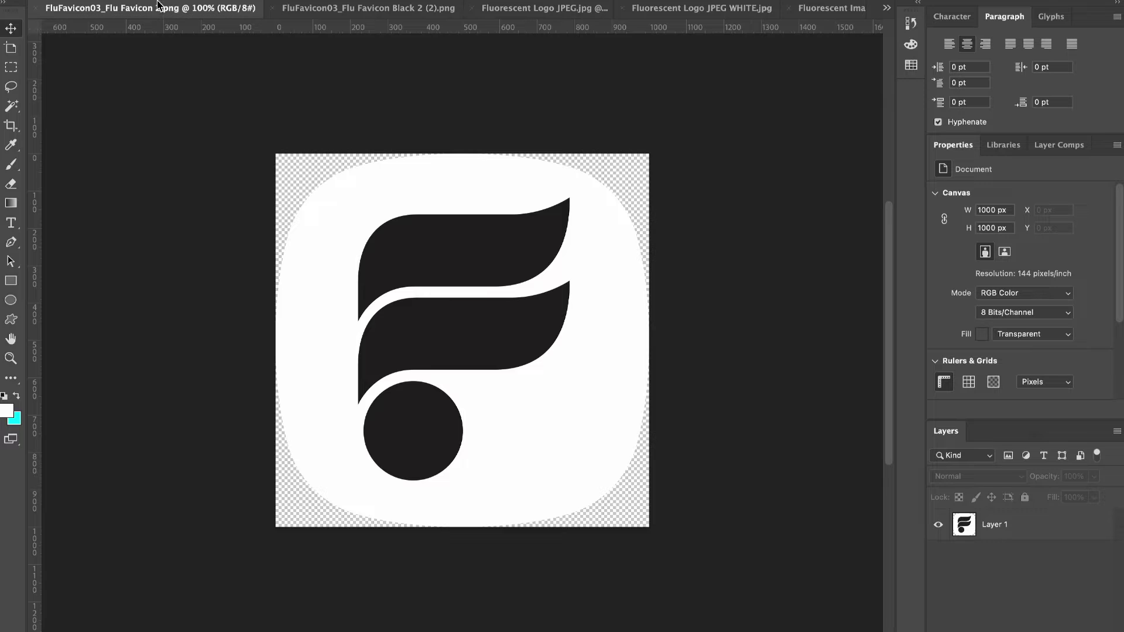
# - Move and revert the white favicon, then move the black favicon around its canvas
pyautogui.moveTo(402, 261); pyautogui.dragTo(457, 316)
pyautogui.hotkey('ctrl', 'z')
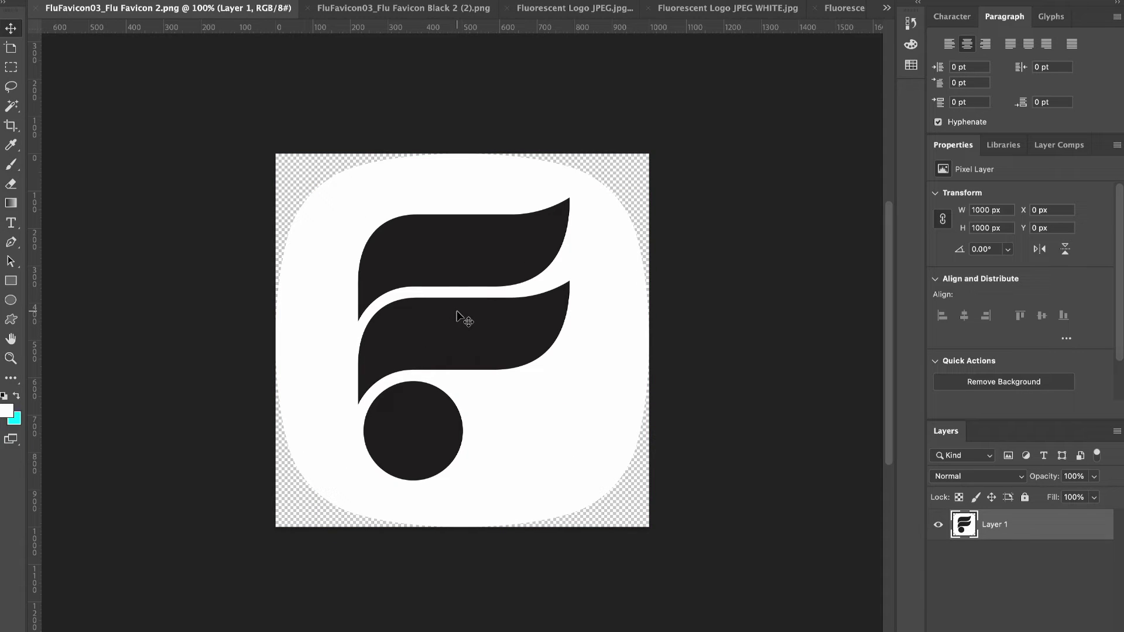
pyautogui.click(416, 9)
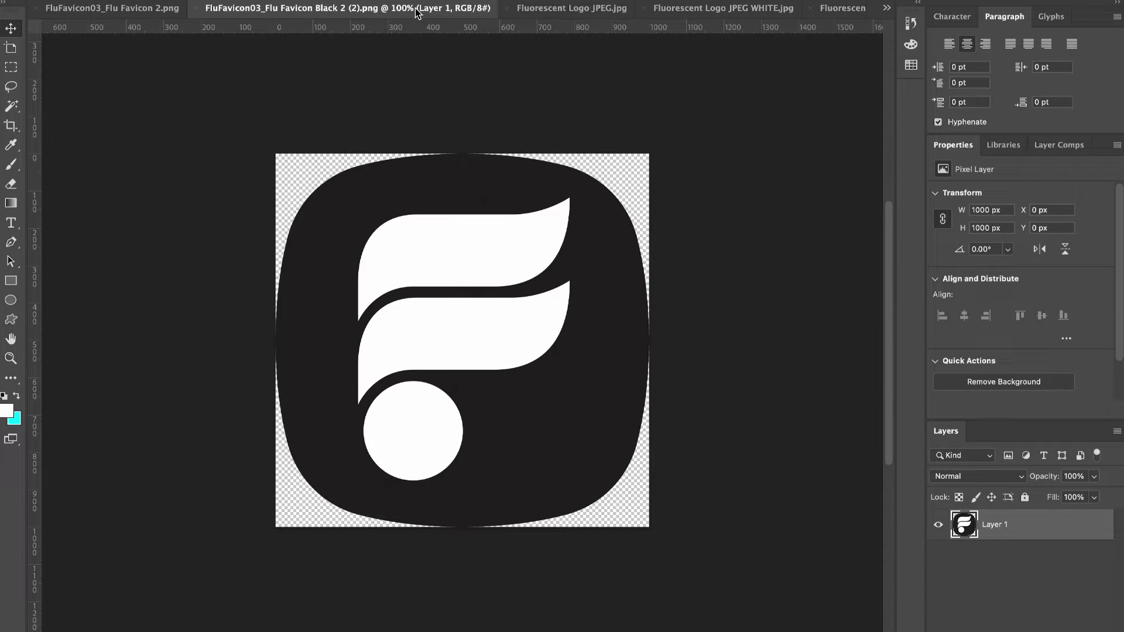
pyautogui.moveTo(425, 266); pyautogui.dragTo(503, 332)
# - Shift the Fluorescent Logo JPEG layer right to reveal transparent canvas behind it
pyautogui.click(559, 9)
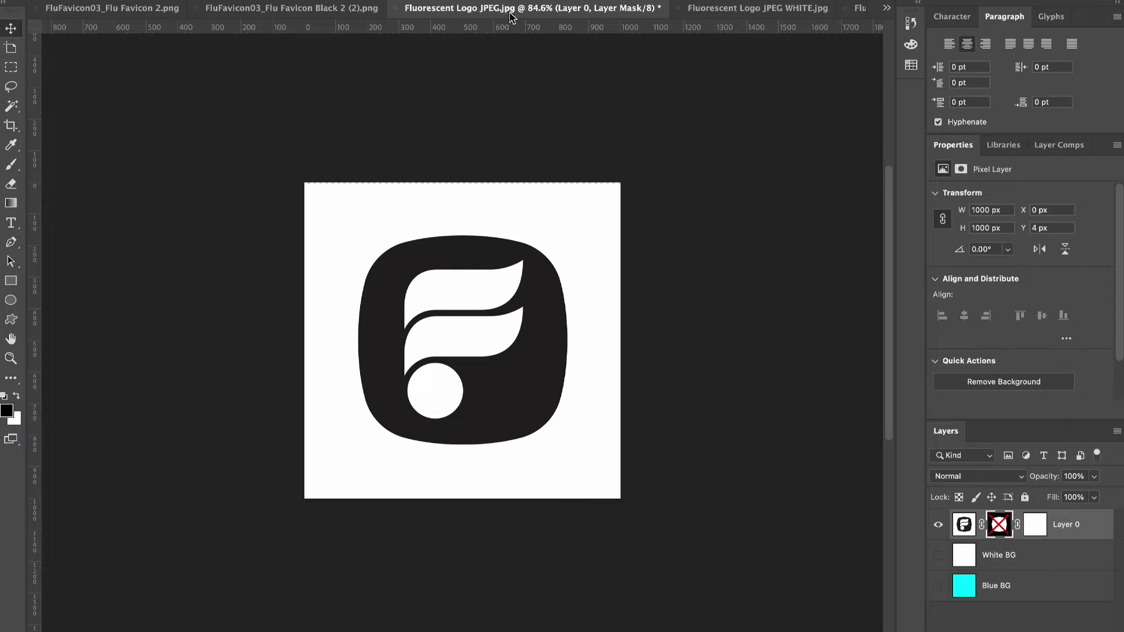
pyautogui.moveTo(436, 320); pyautogui.dragTo(571, 334)
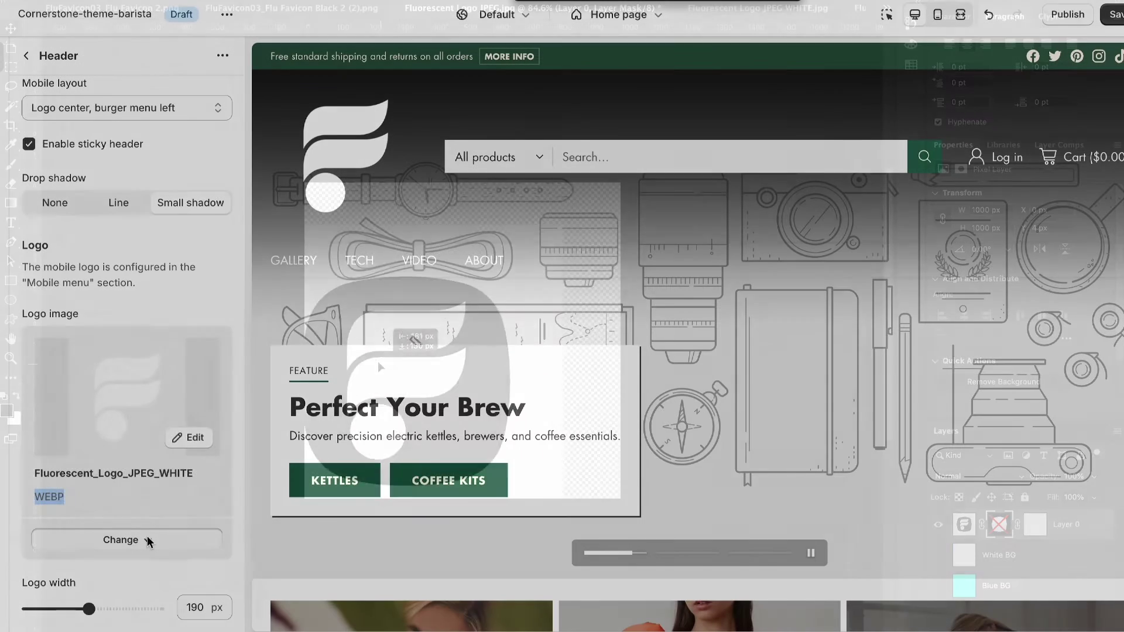
pyautogui.click(147, 537)
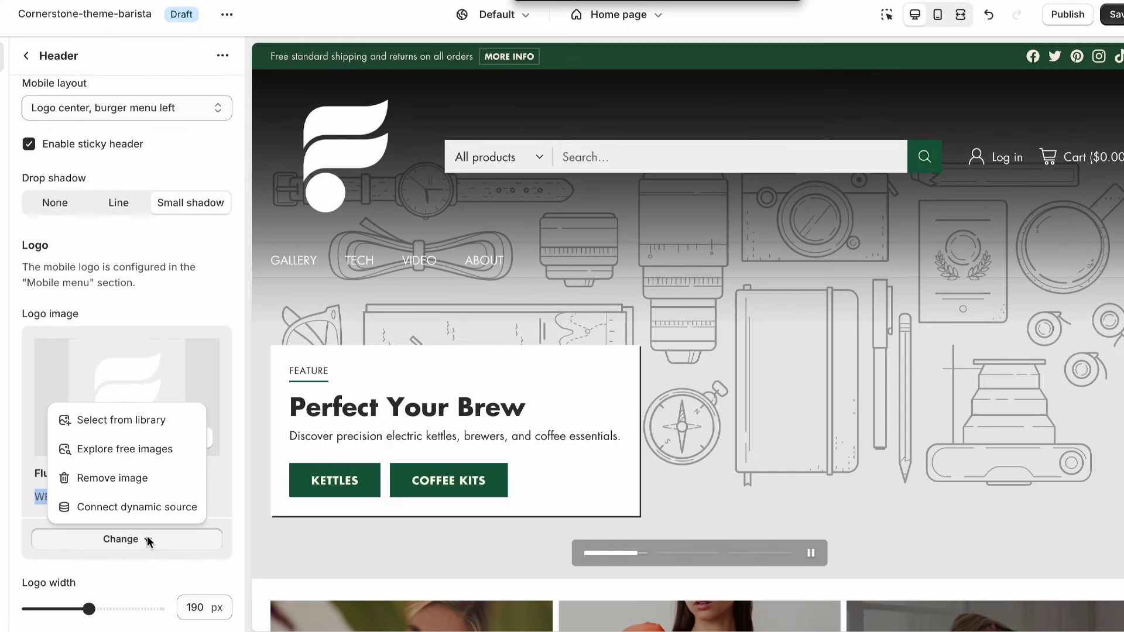
# - Set the header logo to Fluorescent_Logo_JPEG2 from the library, and push the black favicon far right
pyautogui.click(144, 418)
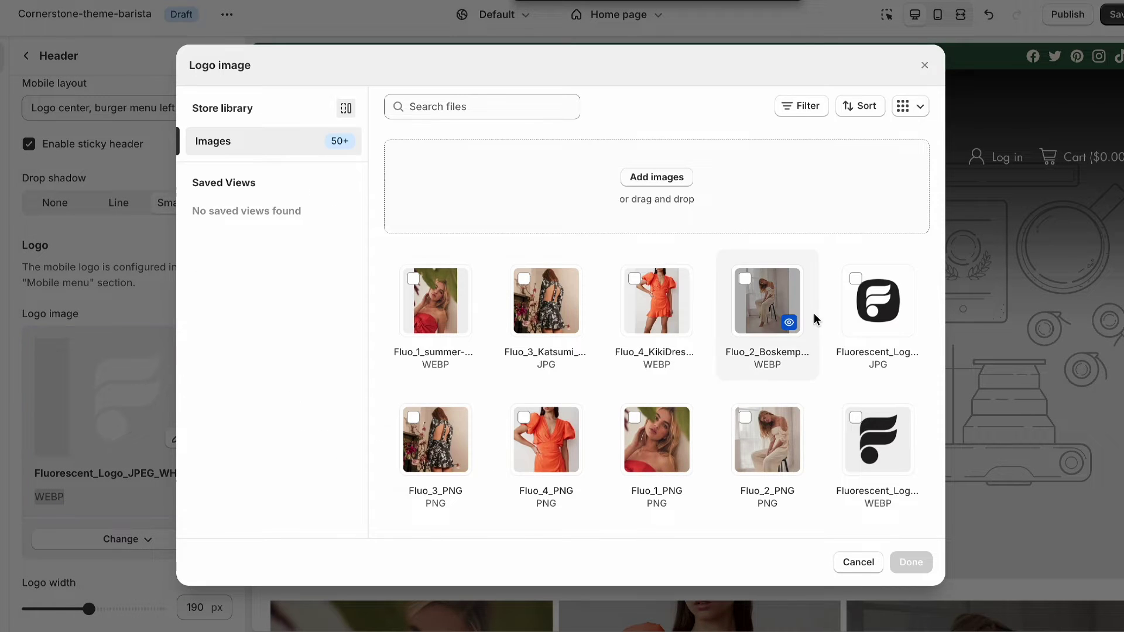
pyautogui.click(877, 307)
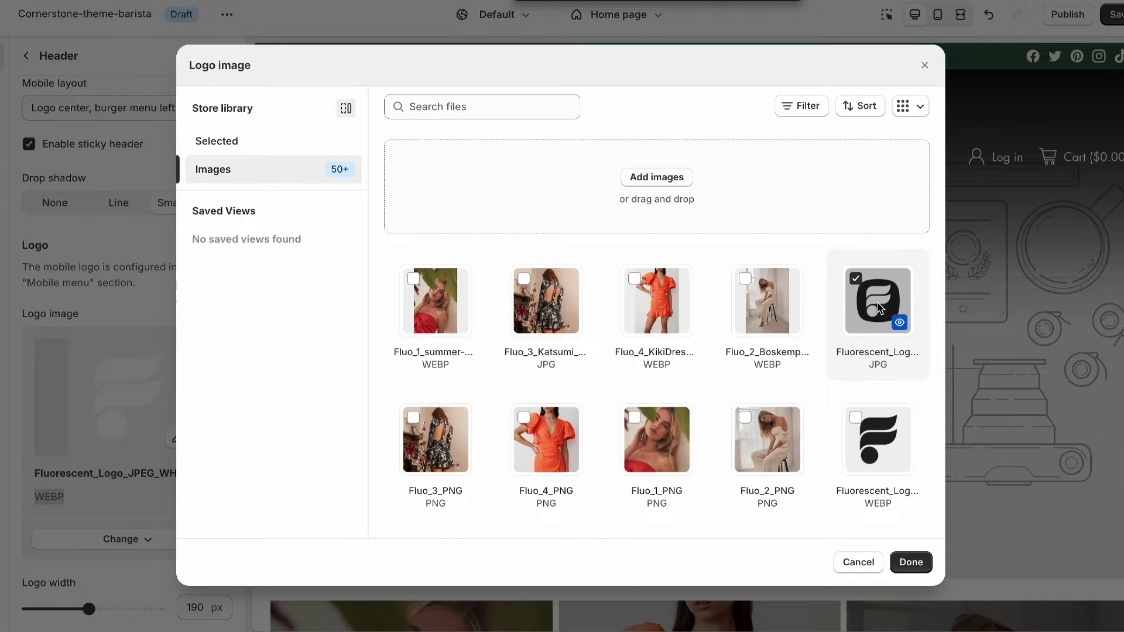
pyautogui.click(910, 562)
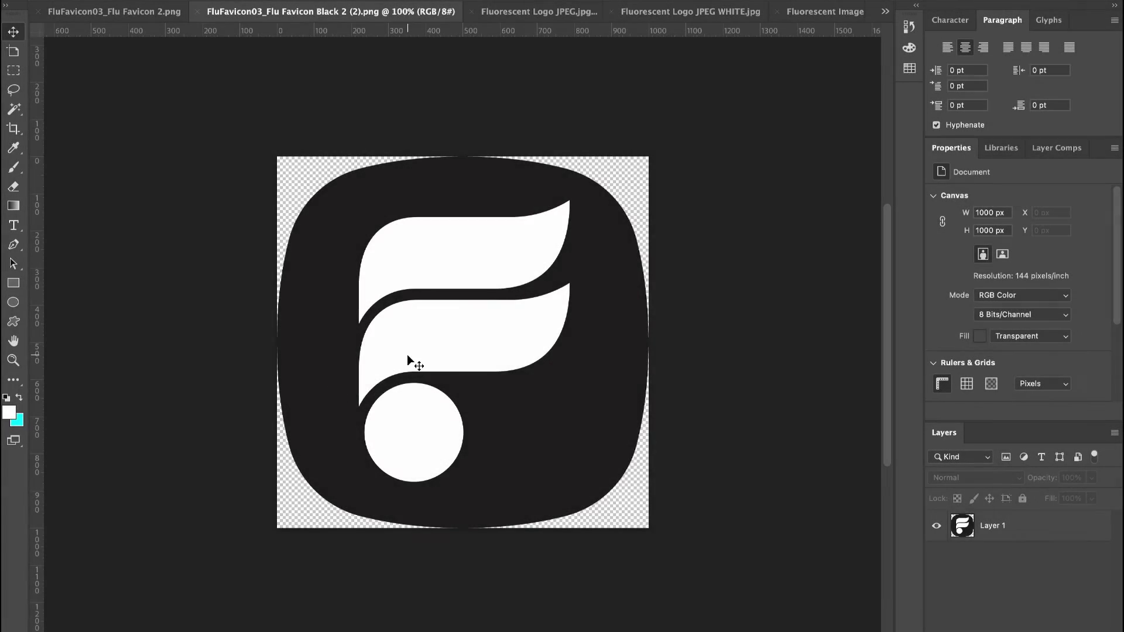
pyautogui.moveTo(406, 353); pyautogui.dragTo(748, 417)
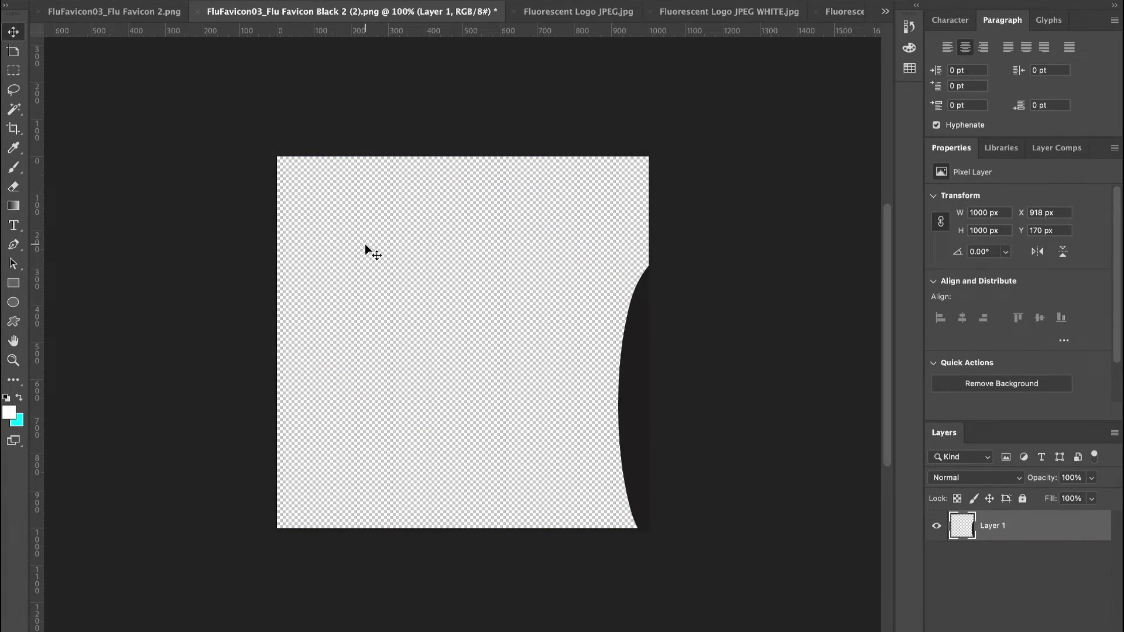
# - Fit the canvas in view, recentre the favicon, and bring up the white favicon image unchanged
pyautogui.scroll(5, 365, 246)
pyautogui.press('super+0')
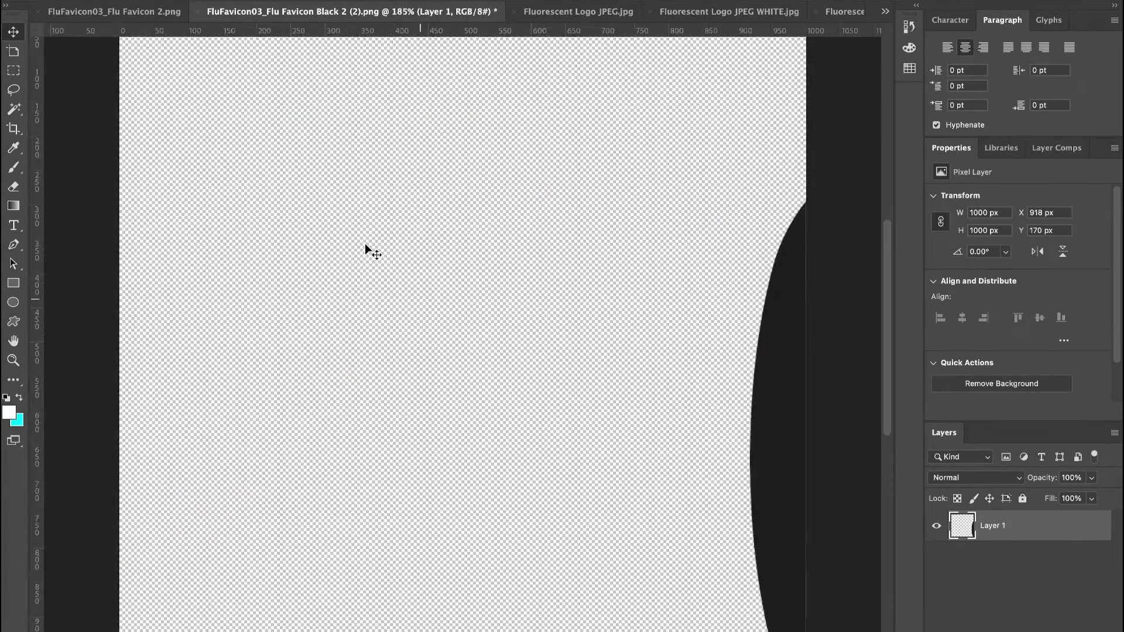
pyautogui.press('super+z')
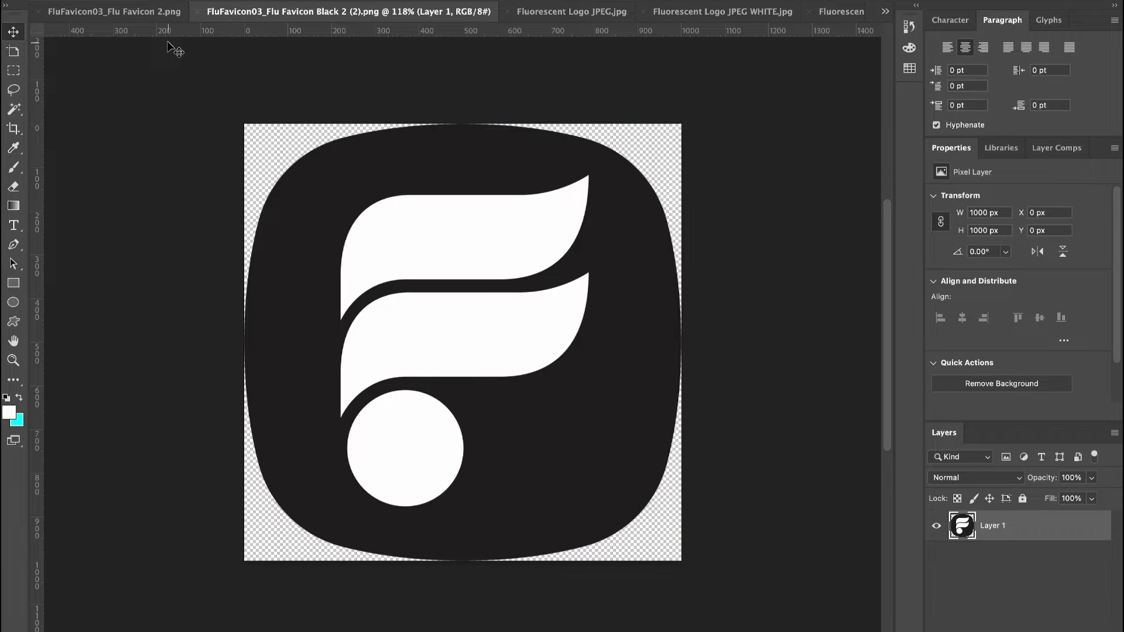
pyautogui.click(147, 12)
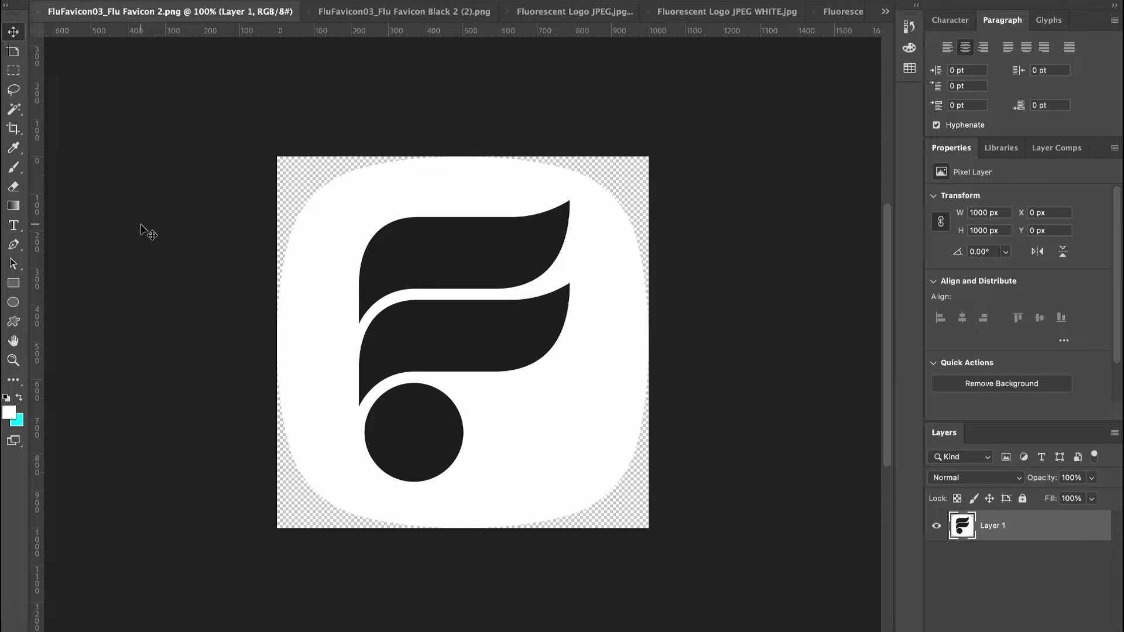
pyautogui.moveTo(435, 341); pyautogui.dragTo(265, 280)
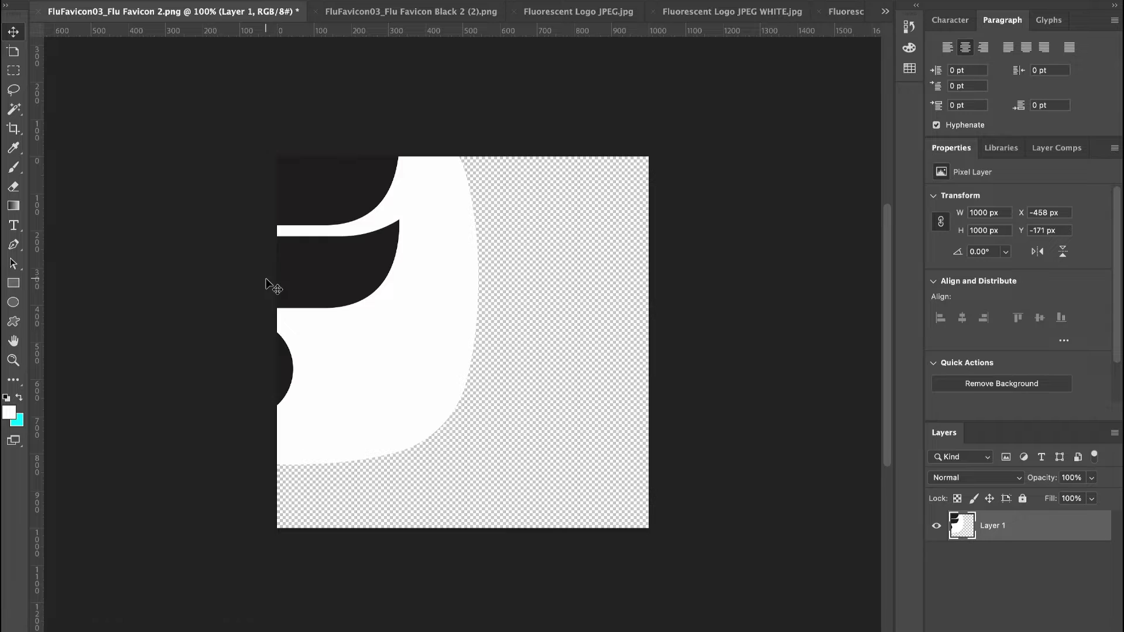
pyautogui.hotkey('ctrl', 'z')
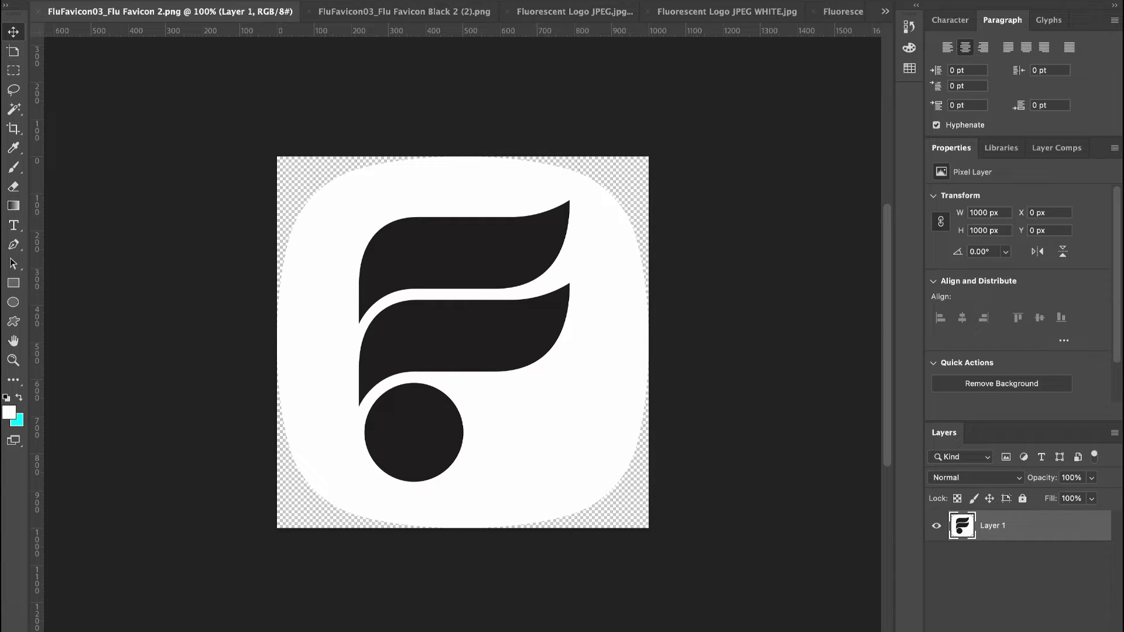
# - Save the white favicon with Save As in WebP format, keeping Lossless
pyautogui.click(114, 0)
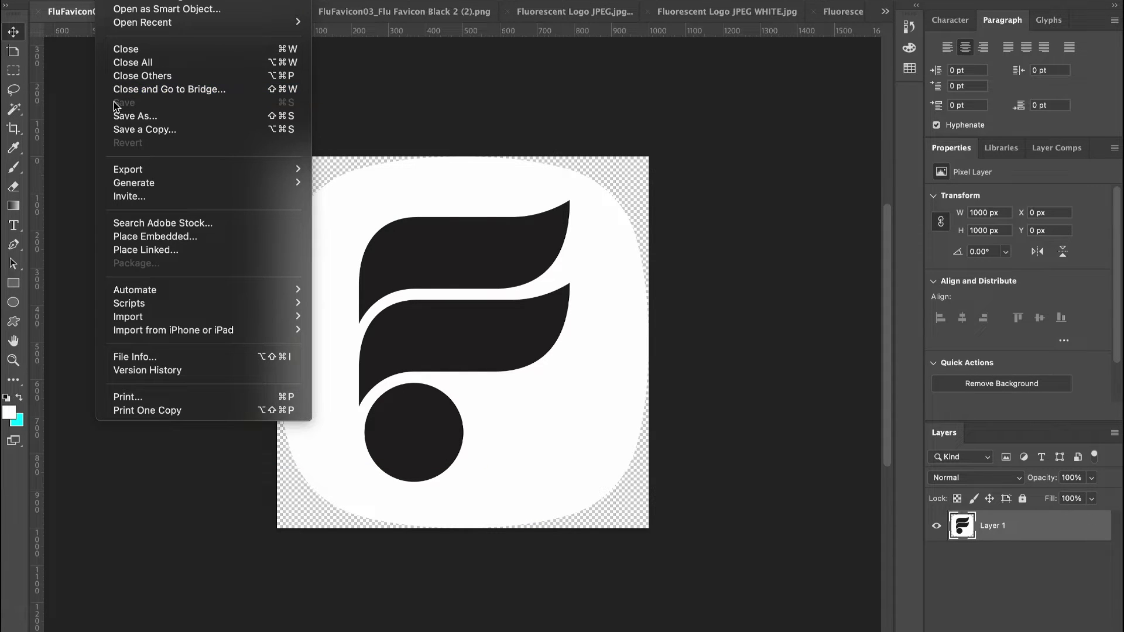
pyautogui.click(134, 117)
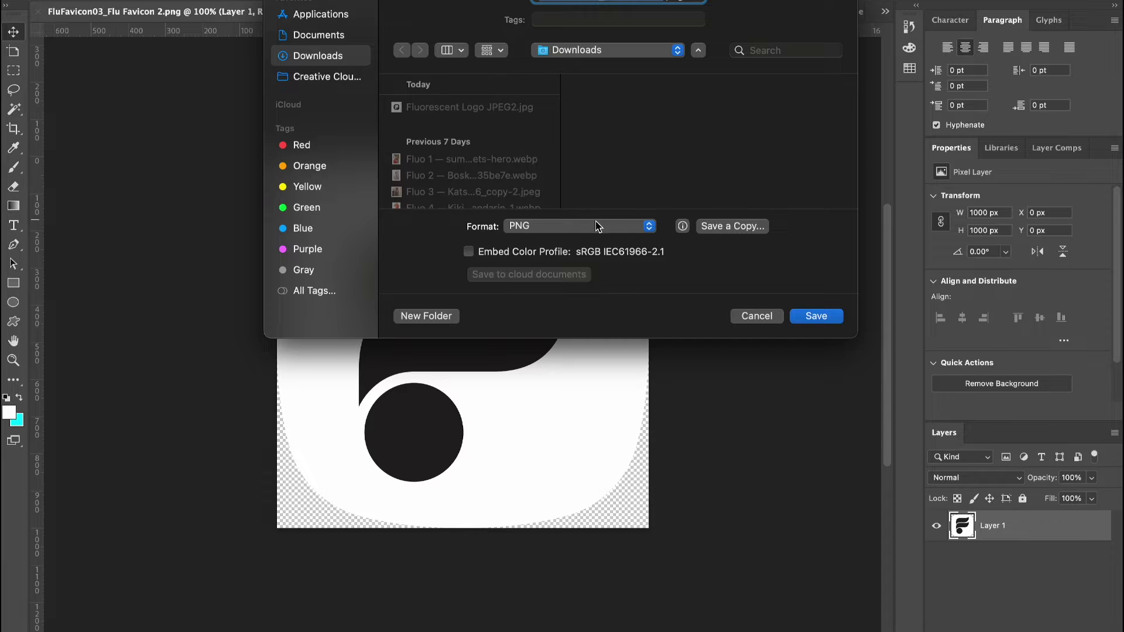
pyautogui.click(598, 226)
pyautogui.click(606, 268)
pyautogui.click(826, 317)
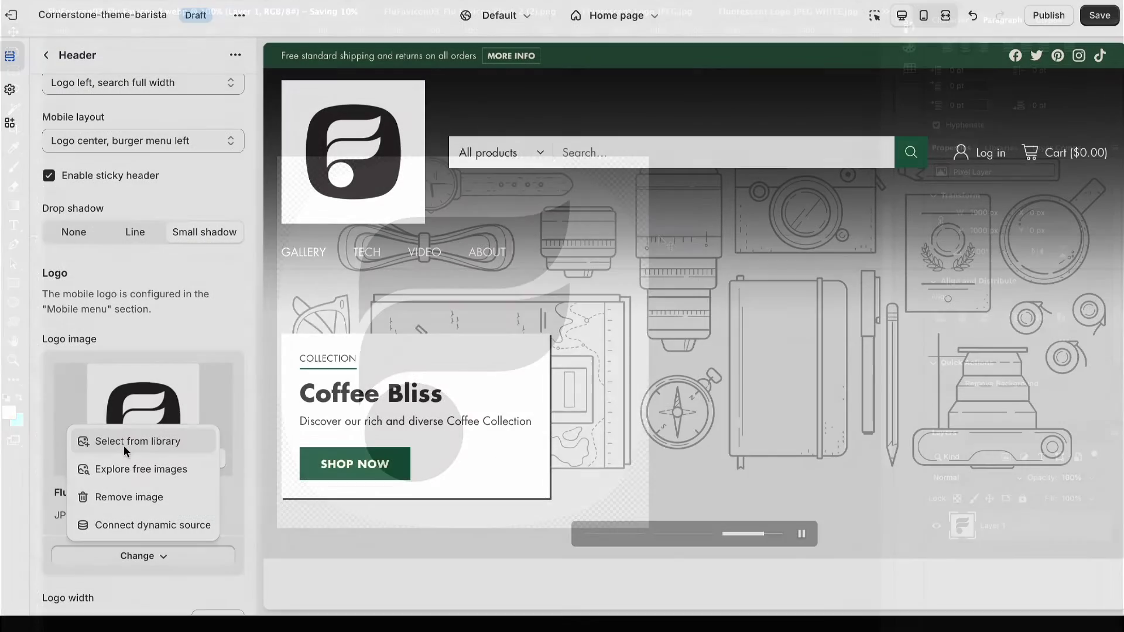
pyautogui.click(125, 446)
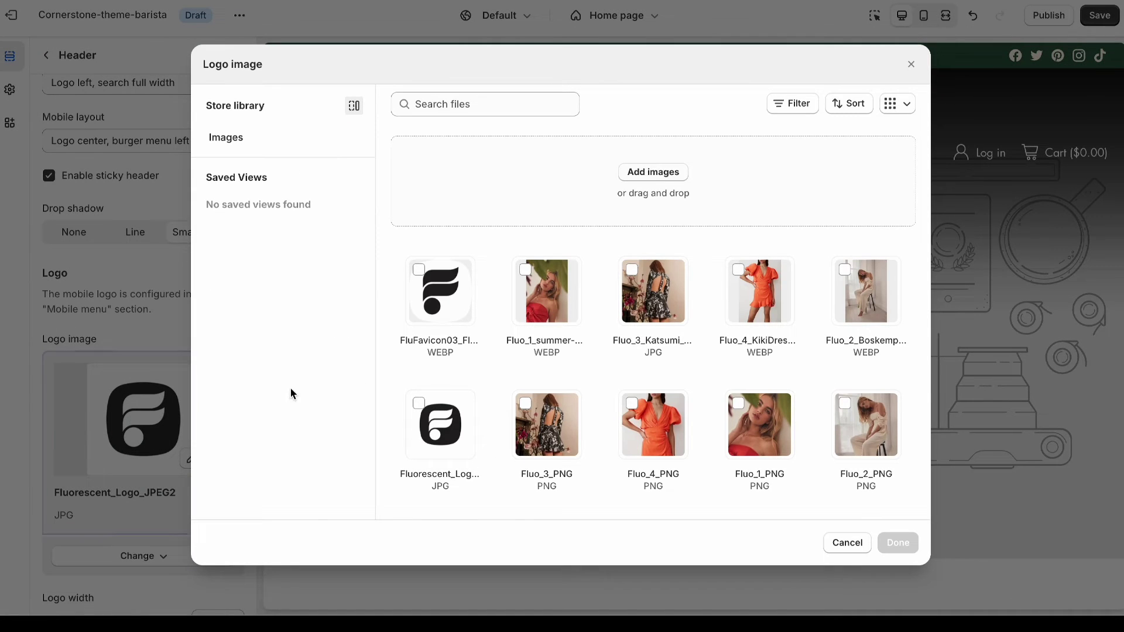
# - Pick the FluFavicon WebP tile in the library as the header logo and scroll down the settings
pyautogui.click(458, 357)
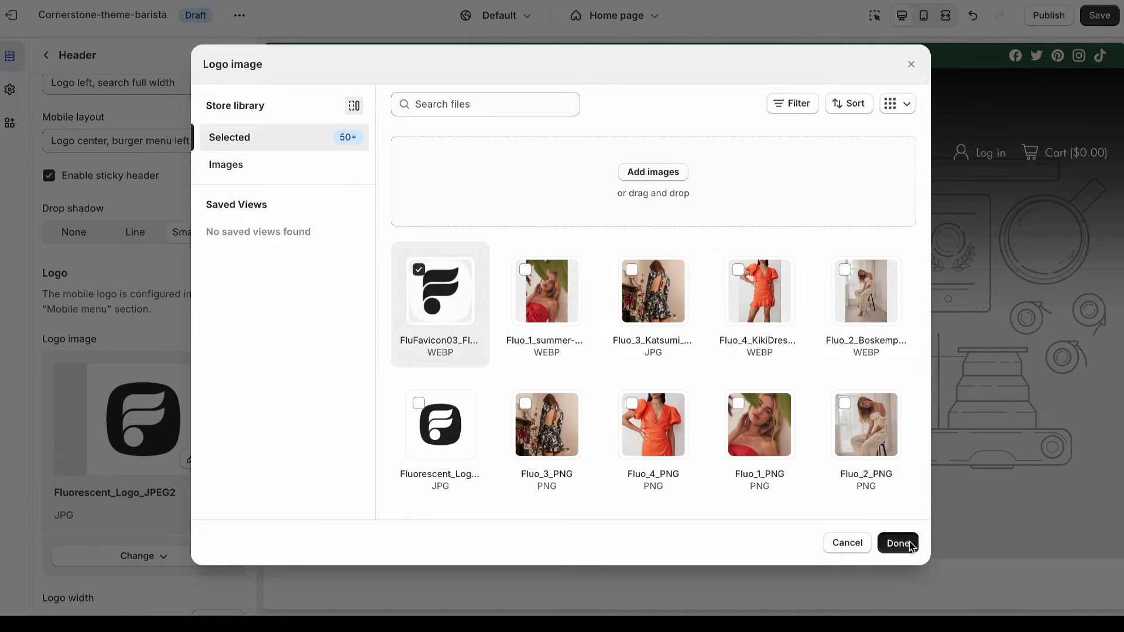
pyautogui.click(898, 543)
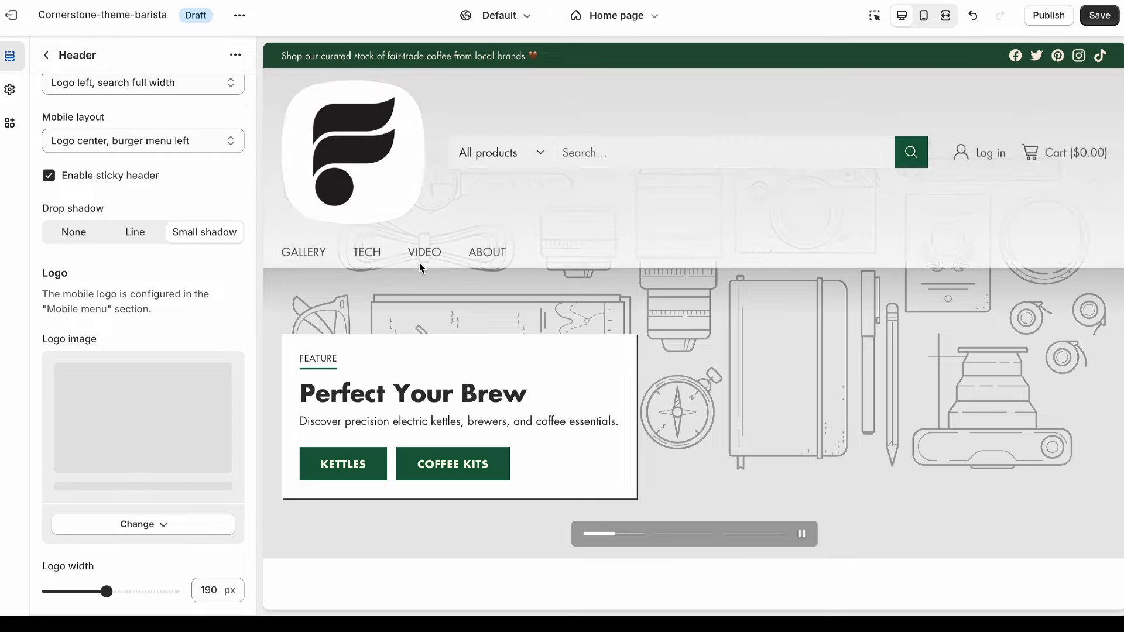
pyautogui.scroll(-5, 160, 290)
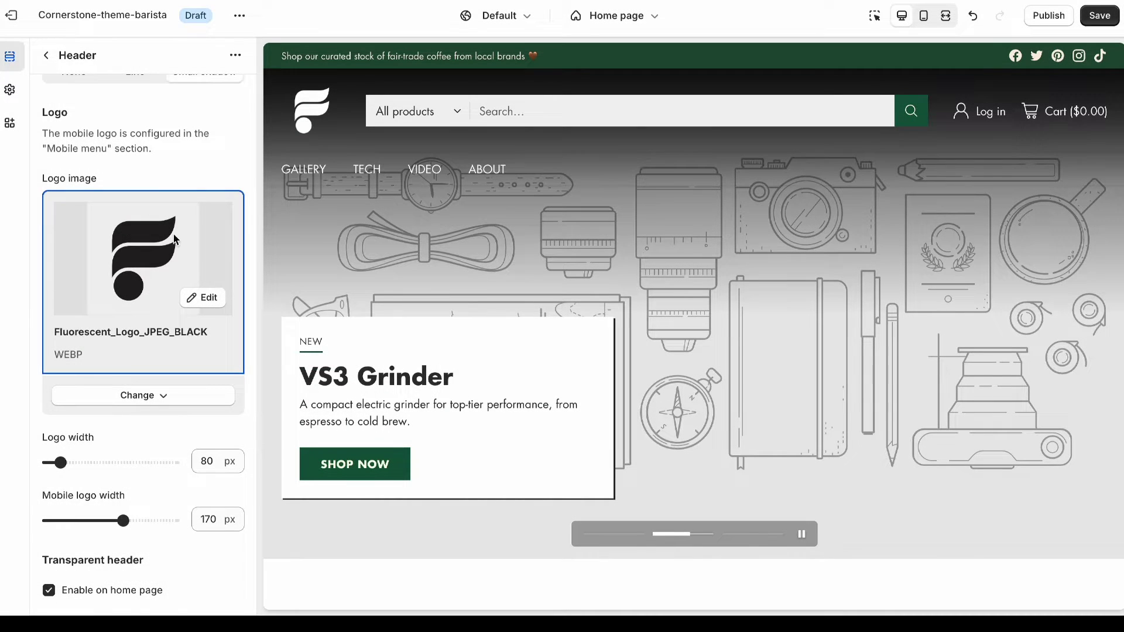
pyautogui.scroll(-10, 77, 271)
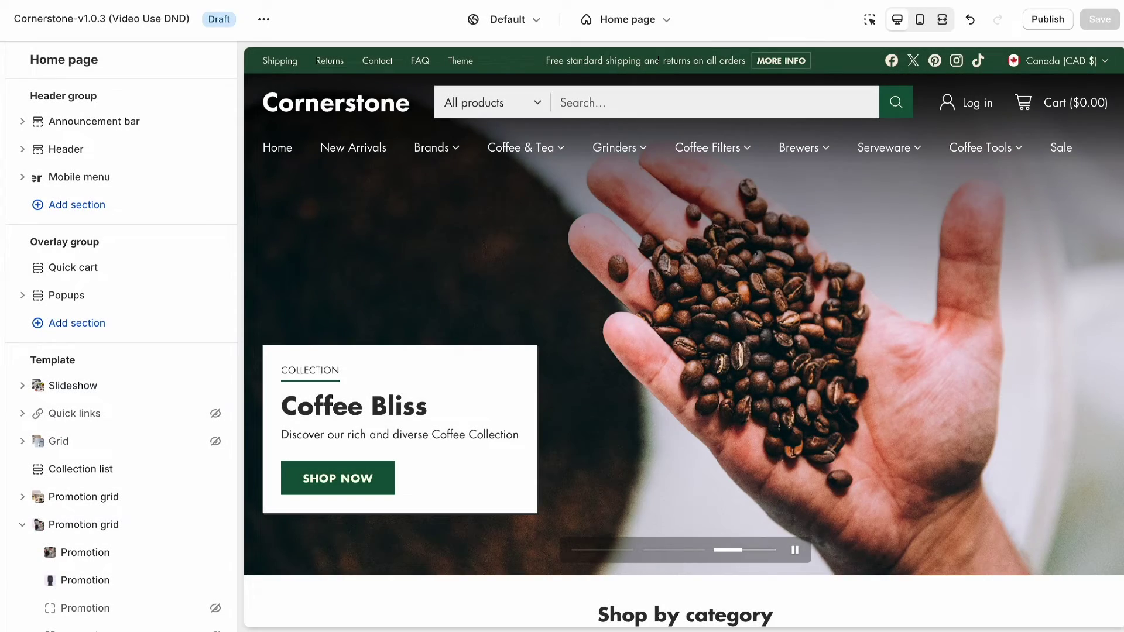
# - Select the Collection list section in the Template sidebar to show its settings
pyautogui.click(73, 470)
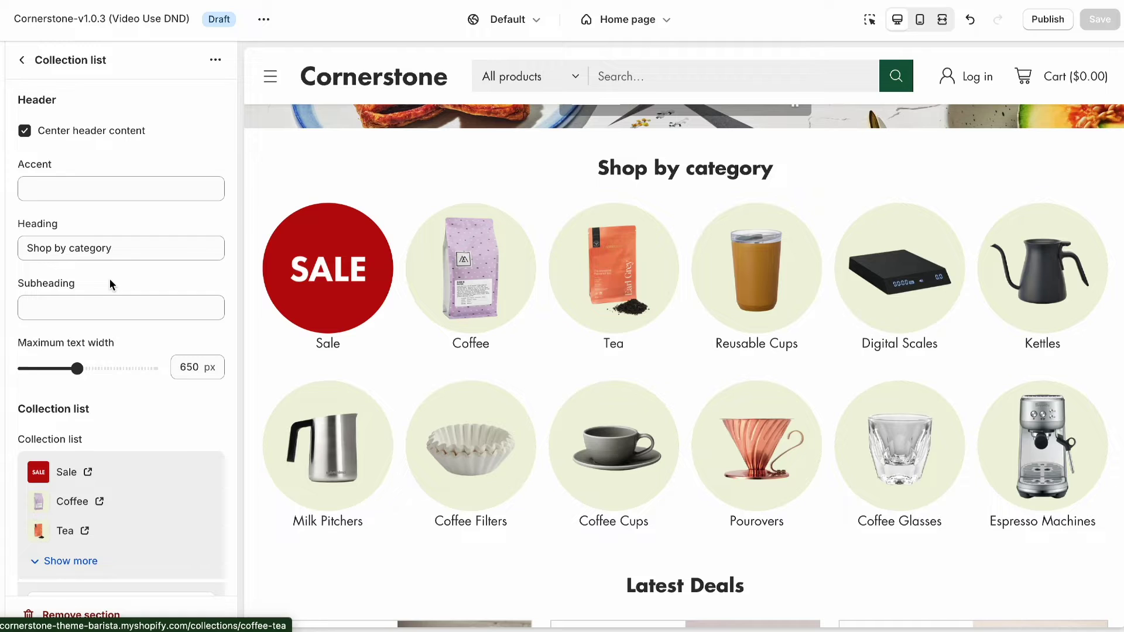
pyautogui.scroll(-2, 110, 283)
pyautogui.scroll(-10, 110, 281)
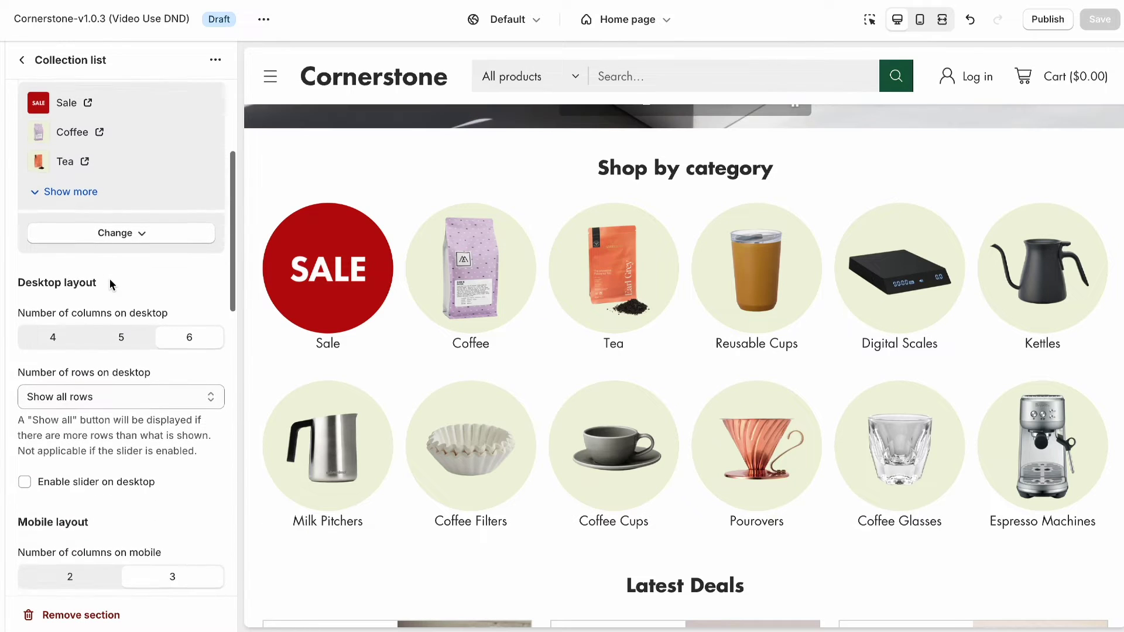
pyautogui.scroll(-6, 110, 281)
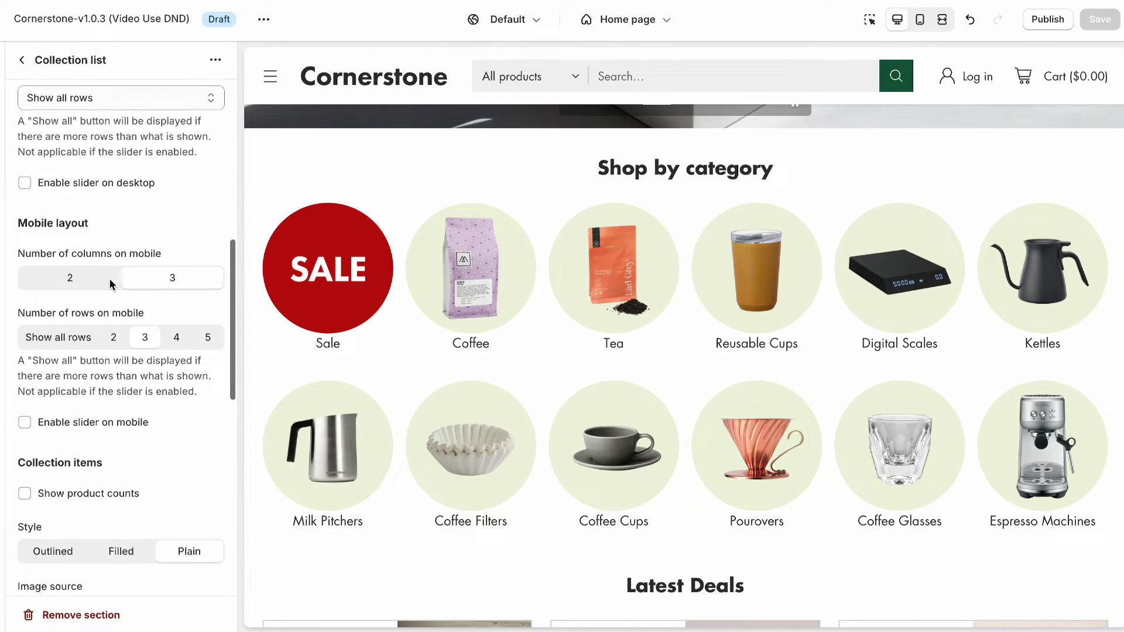
pyautogui.scroll(-2, 110, 278)
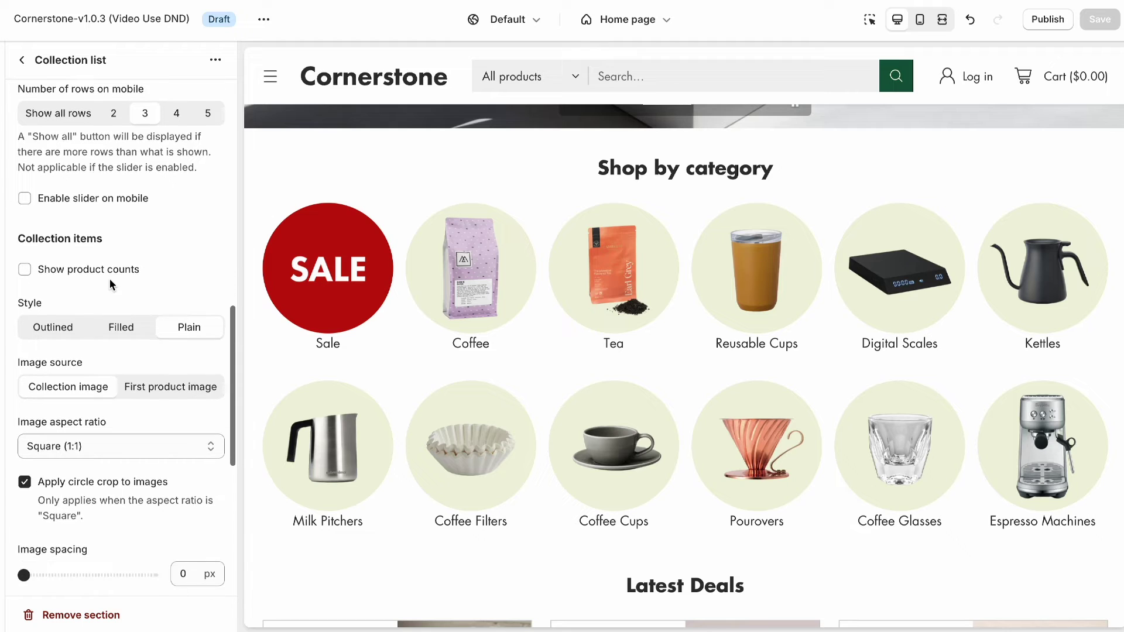
pyautogui.click(54, 335)
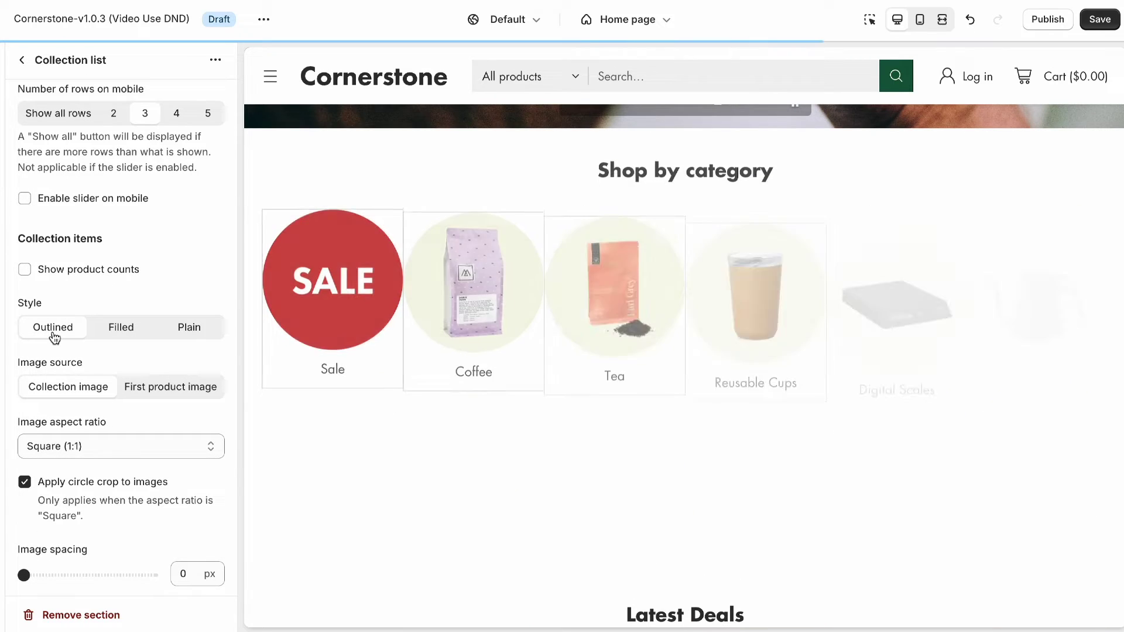
pyautogui.click(116, 331)
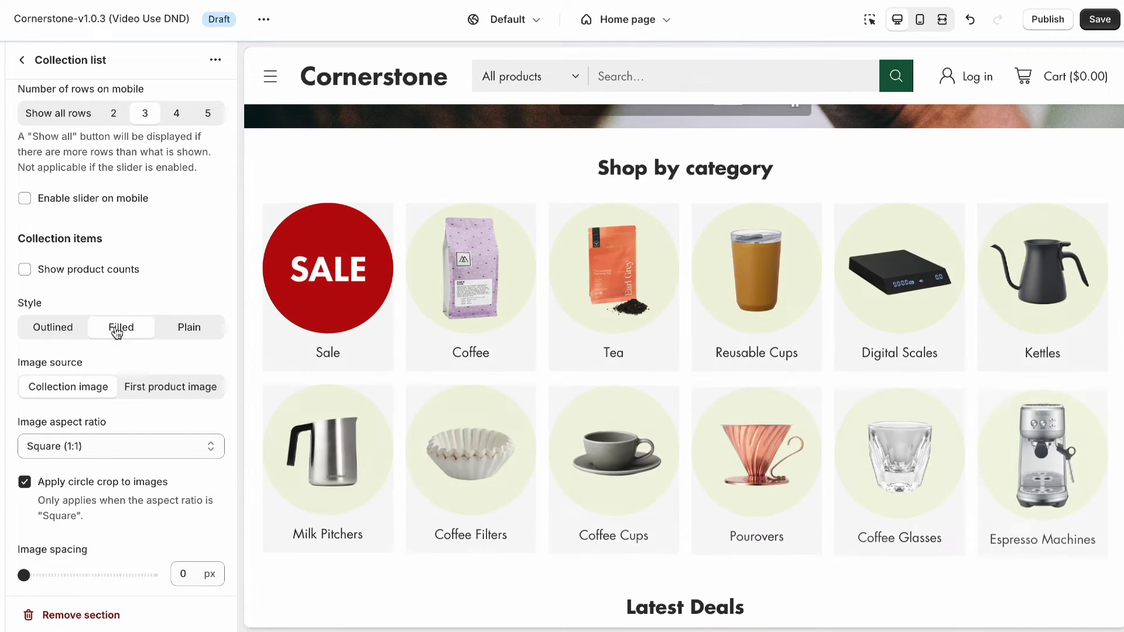
pyautogui.click(189, 330)
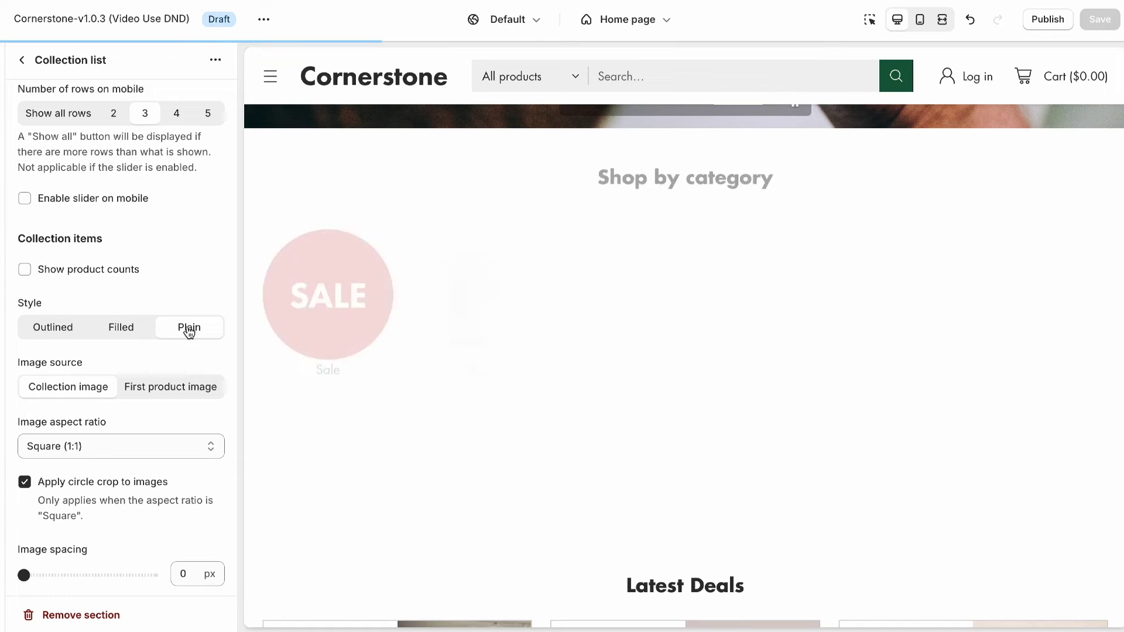
pyautogui.click(206, 451)
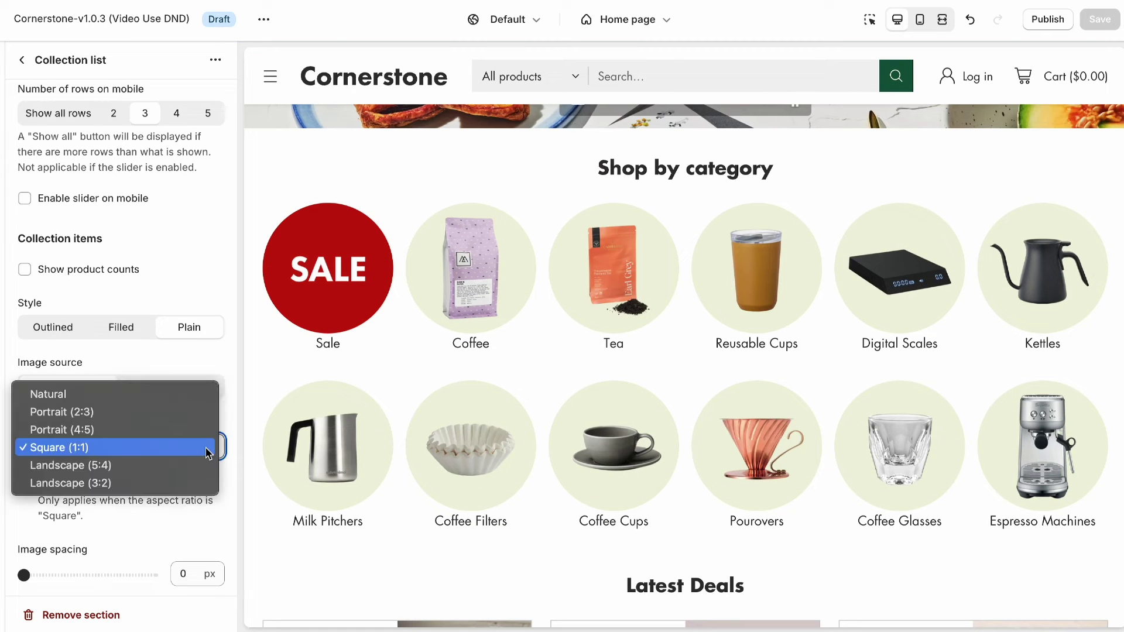
# - Try Portrait (4:5) and then Natural as the collection image aspect ratio
pyautogui.click(153, 431)
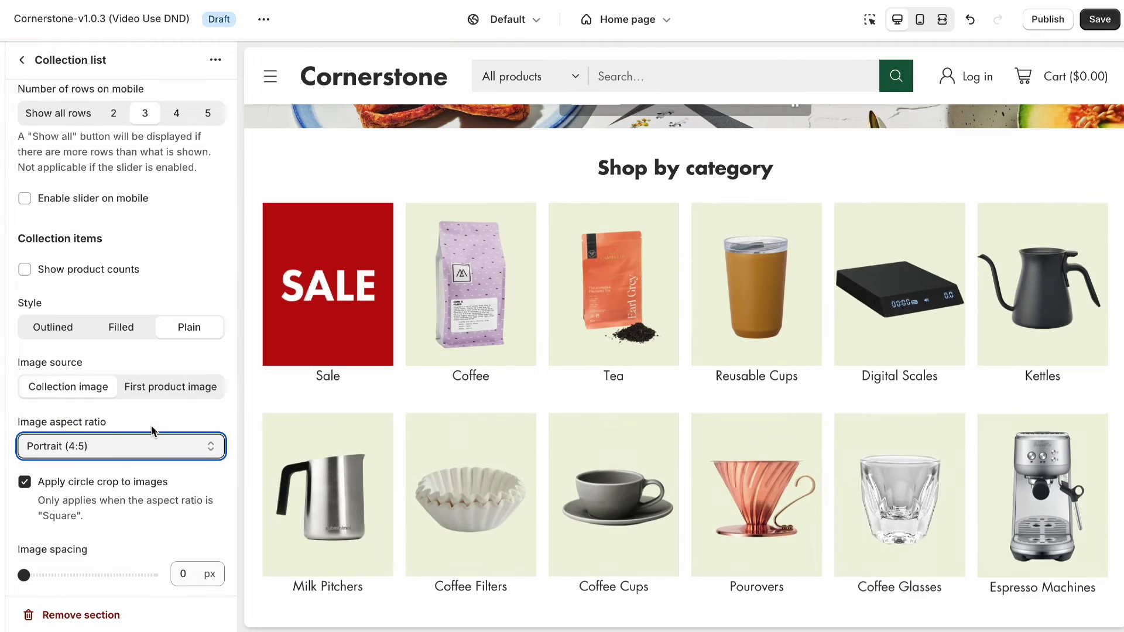
pyautogui.click(210, 449)
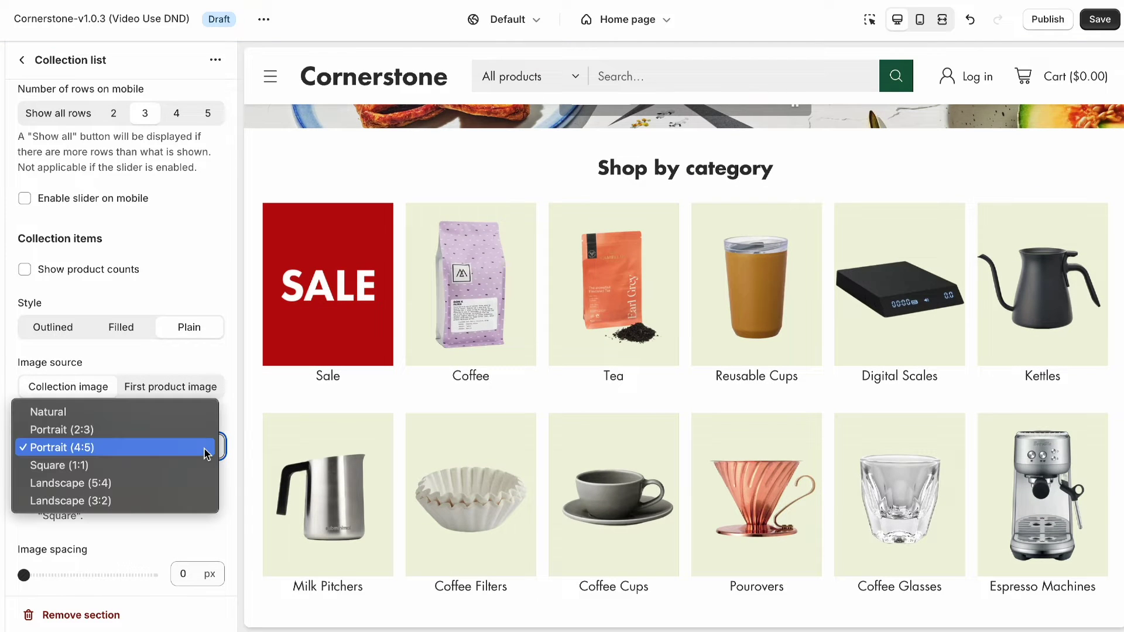
pyautogui.click(103, 417)
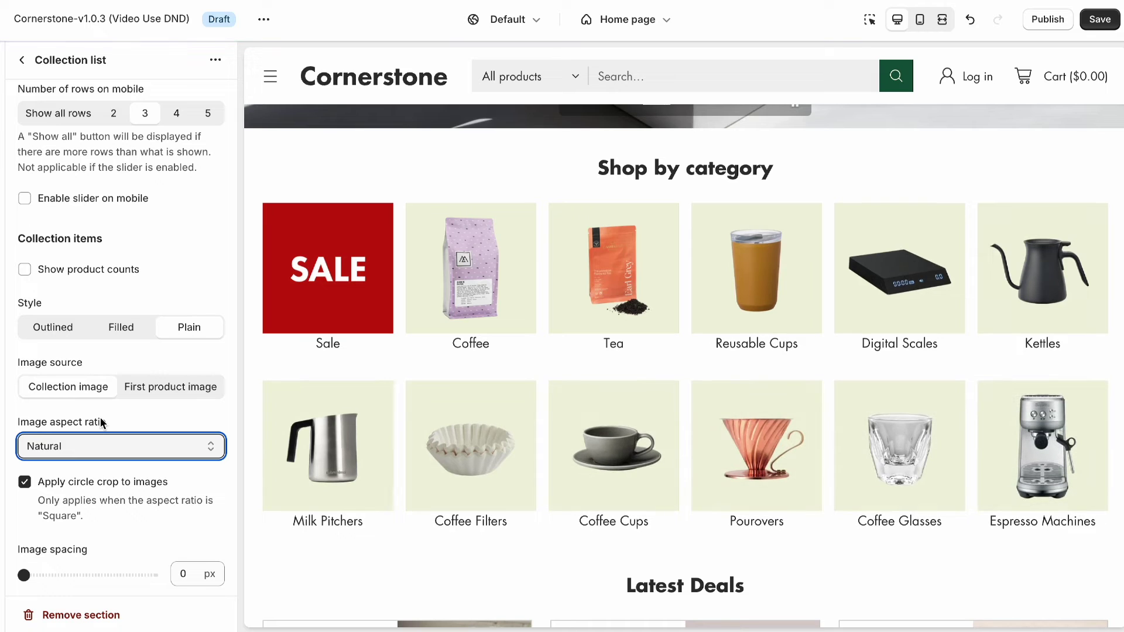
pyautogui.click(117, 446)
pyautogui.press('Escape')
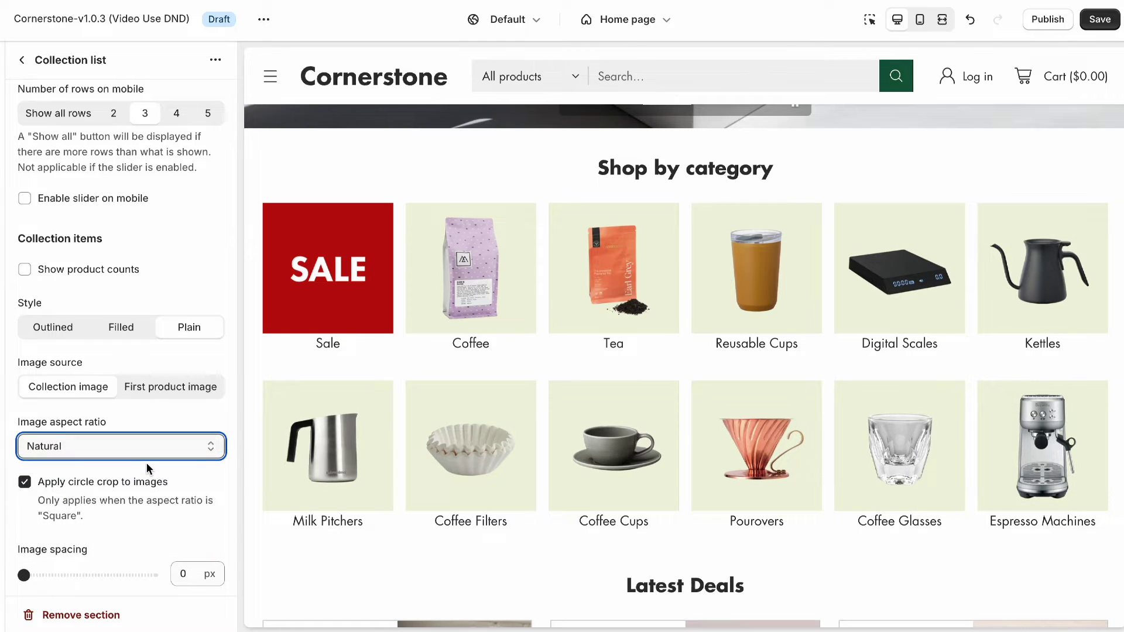
# - Switch the image aspect ratio to Portrait (2:3), then Landscape (3:2), then Landscape (5:4)
pyautogui.click(146, 462)
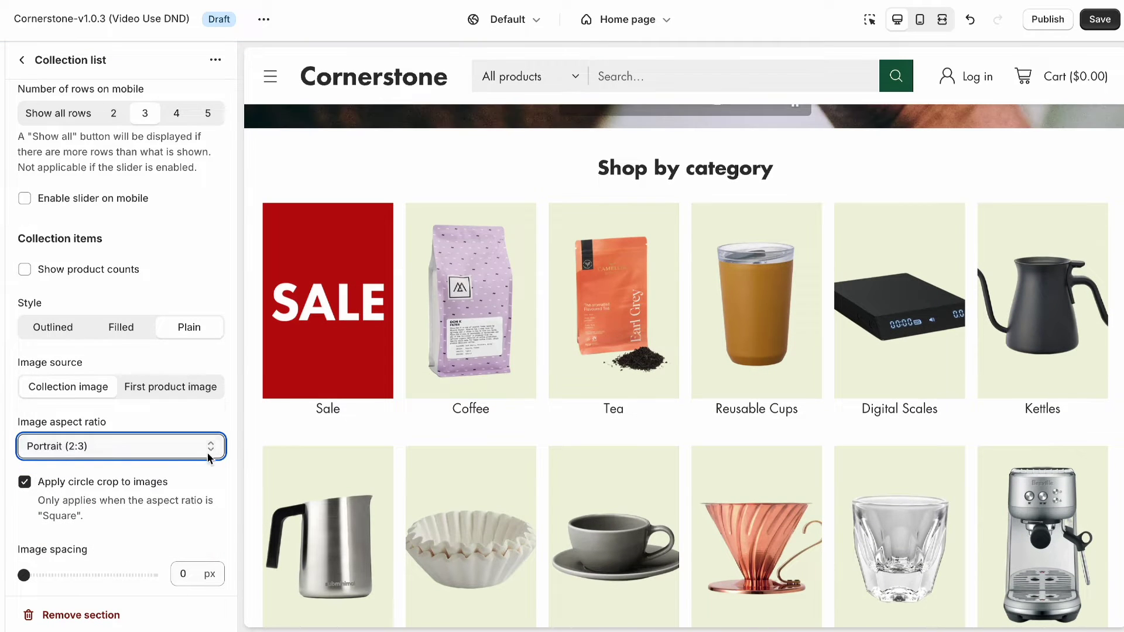
pyautogui.click(207, 451)
pyautogui.click(171, 520)
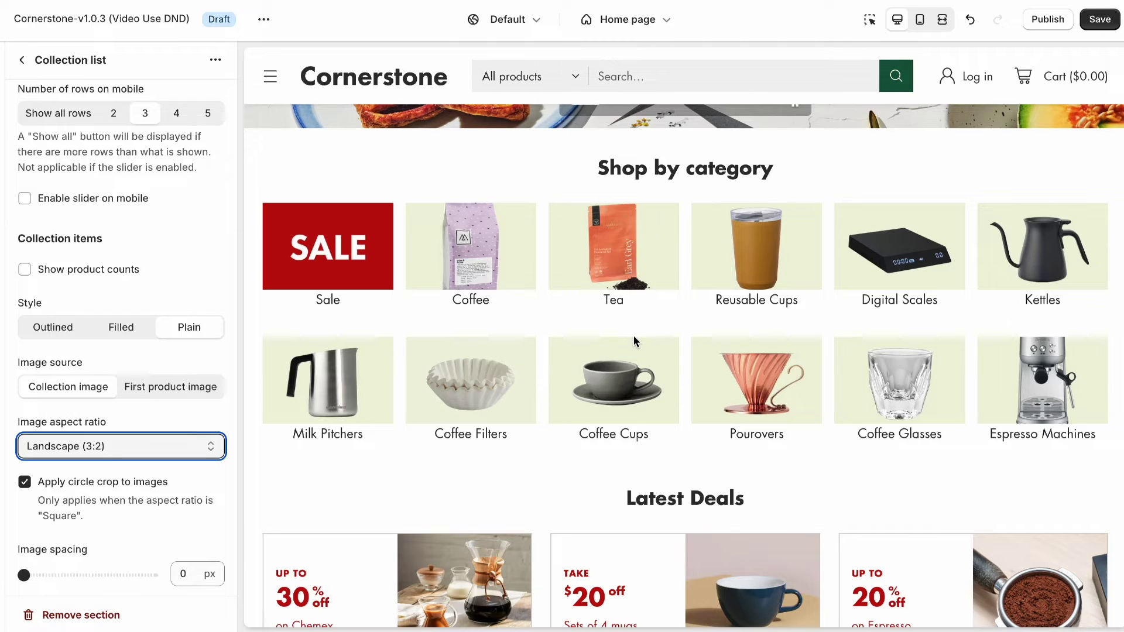
pyautogui.click(211, 451)
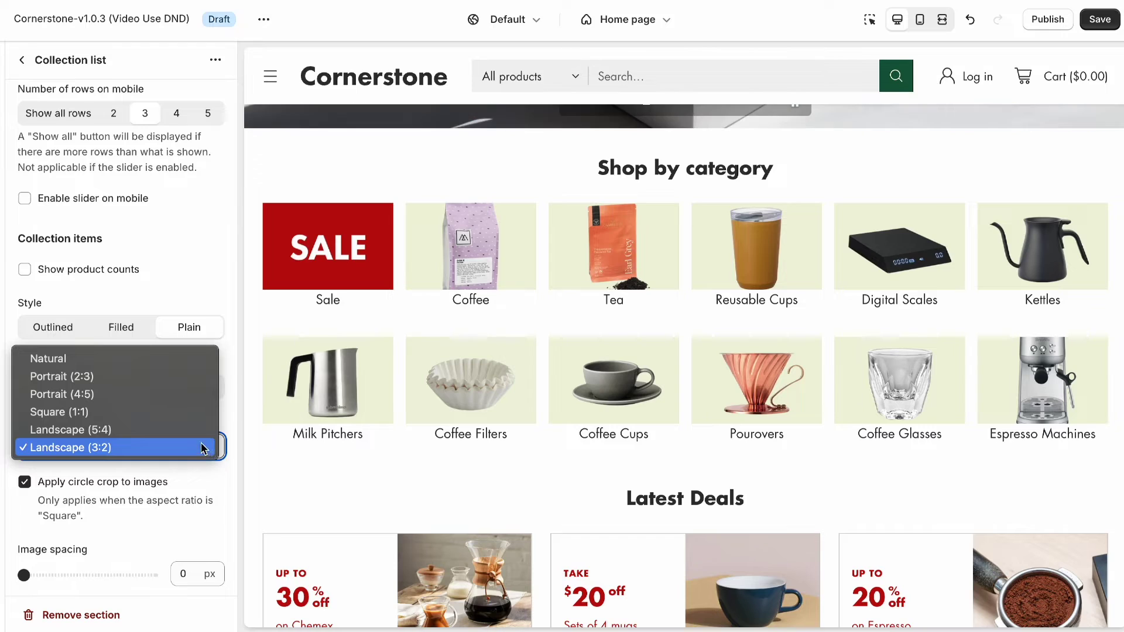
pyautogui.click(167, 431)
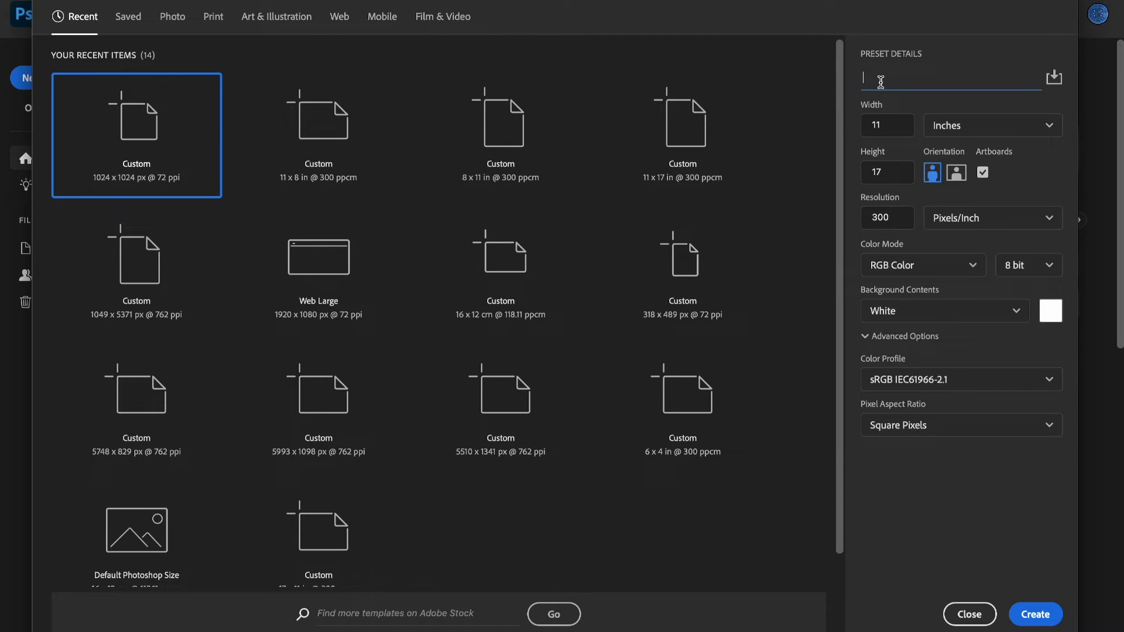
# - Create 'Fluorescent Image Optimization Video': 1024×1024 px, 72 ppi, Transparent background
pyautogui.write('Fluorescent Image Optimization Video')
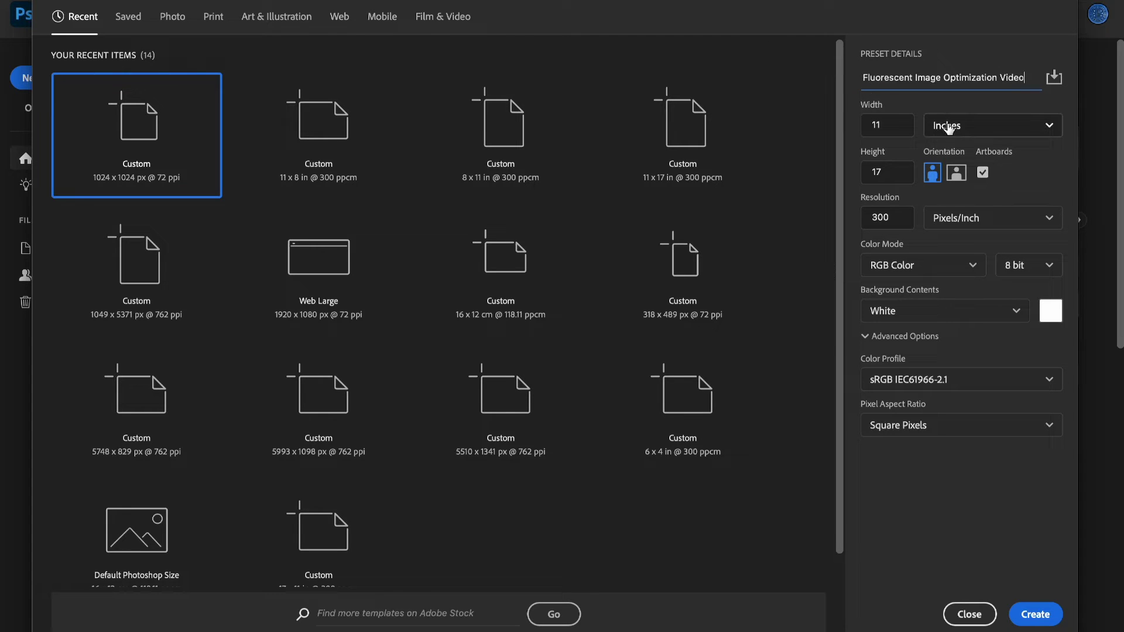
pyautogui.click(948, 125)
pyautogui.click(948, 156)
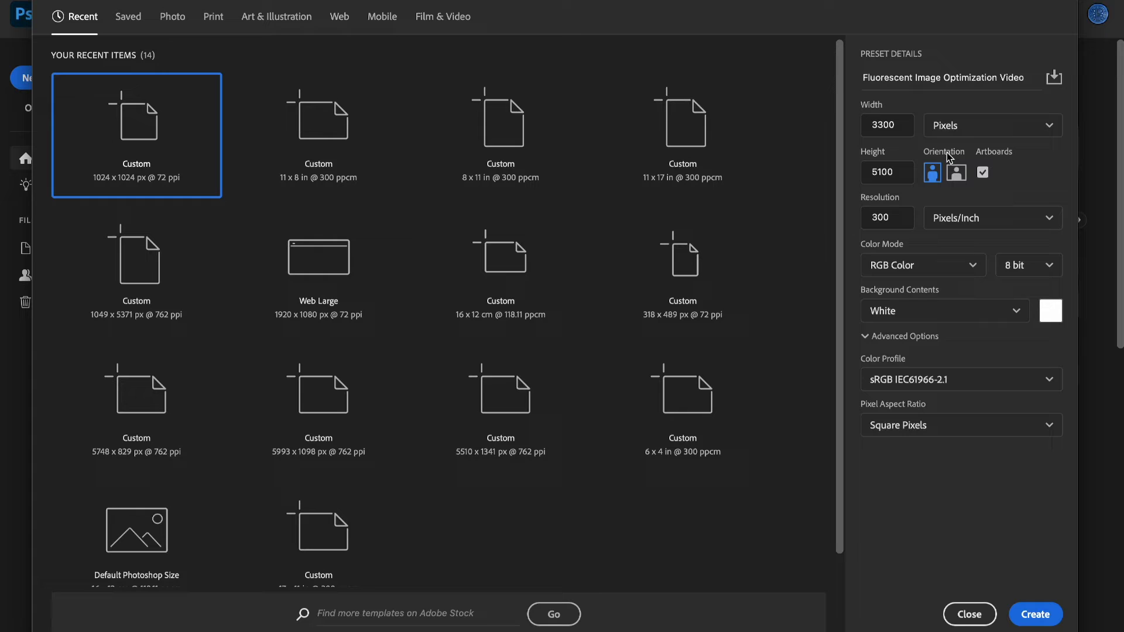
pyautogui.moveTo(903, 124); pyautogui.dragTo(853, 129)
pyautogui.write('1024')
pyautogui.press('Tab')
pyautogui.moveTo(897, 214); pyautogui.dragTo(873, 215)
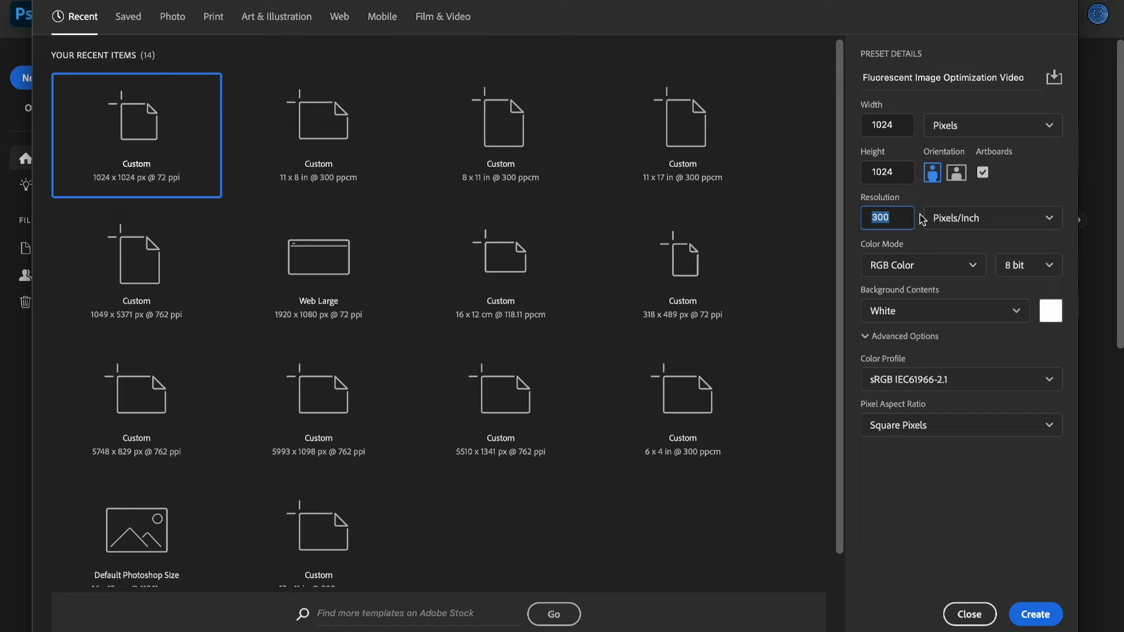
pyautogui.click(943, 246)
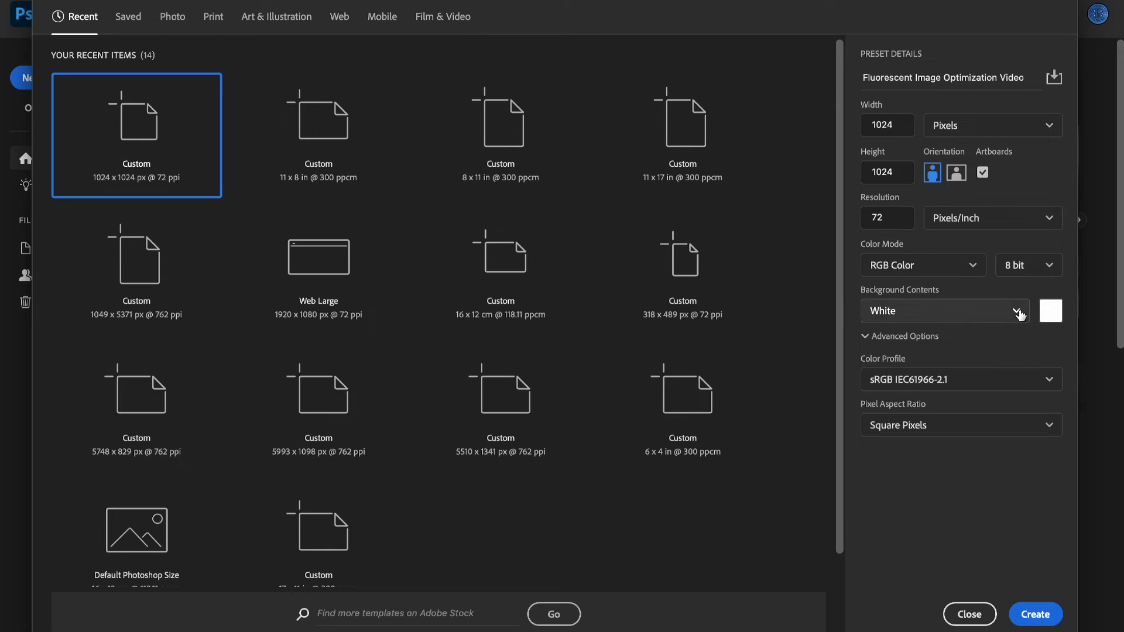
pyautogui.click(1018, 312)
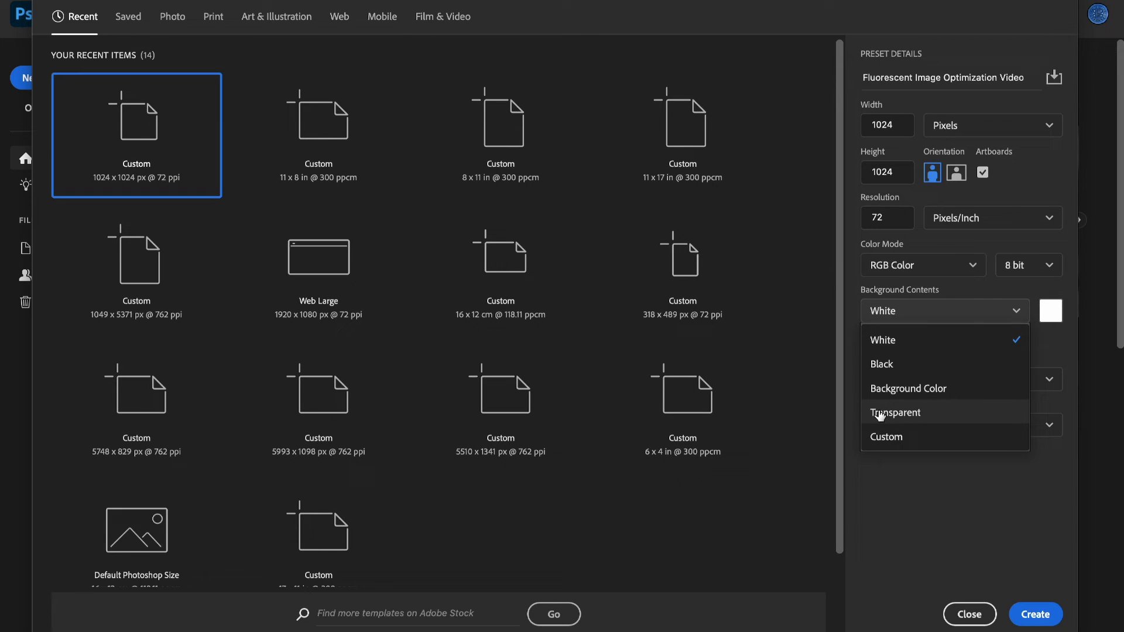
pyautogui.click(892, 413)
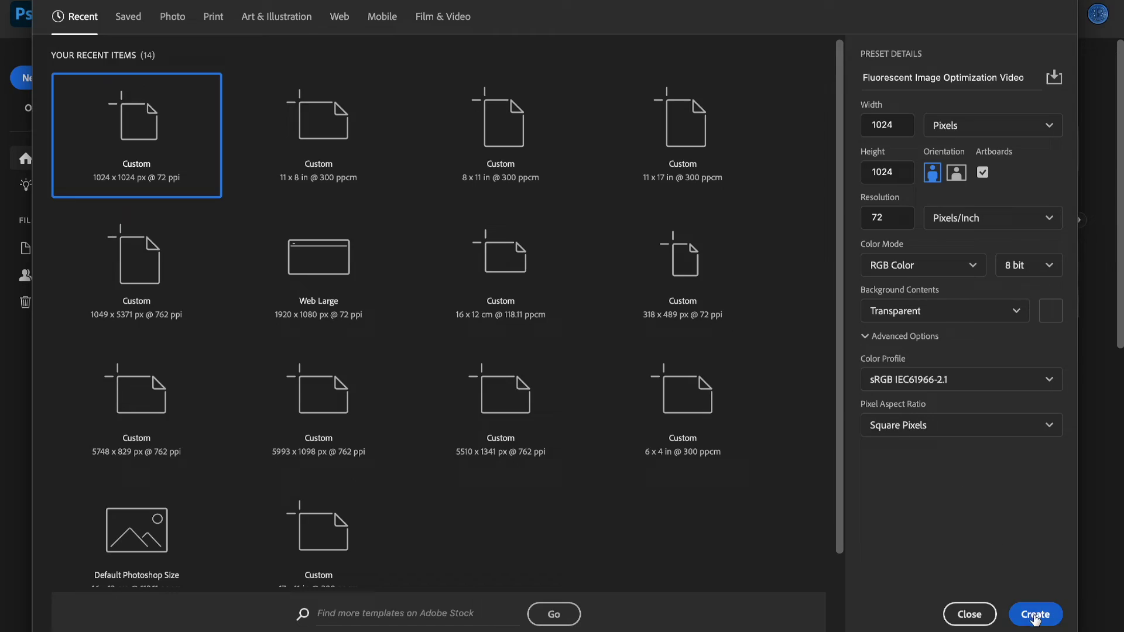
pyautogui.click(1034, 614)
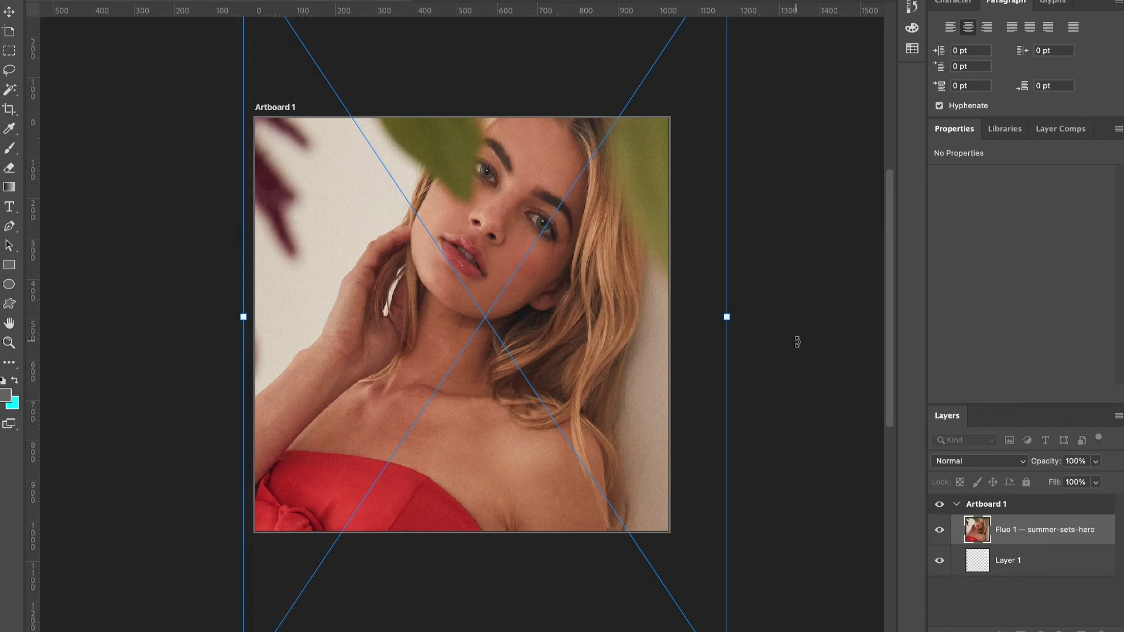
# - Commit the first Fluo photo, then embed Fluo 2 scaled to fill the artboard
pyautogui.press('Return')
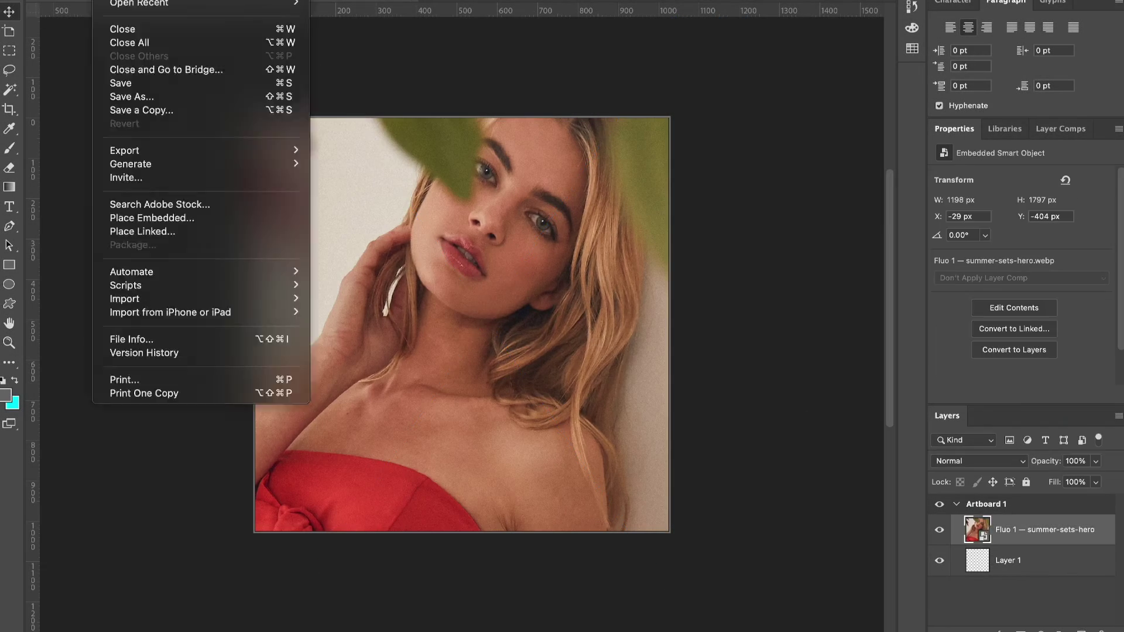
pyautogui.click(188, 143)
pyautogui.click(948, 512)
pyautogui.moveTo(383, 312); pyautogui.dragTo(737, 340)
pyautogui.press('Return')
# - Embed Fluo 3 and the Fluo 4 orange dress photo, then review the exported square images
pyautogui.click(283, 216)
pyautogui.press('Return')
pyautogui.click(143, 100)
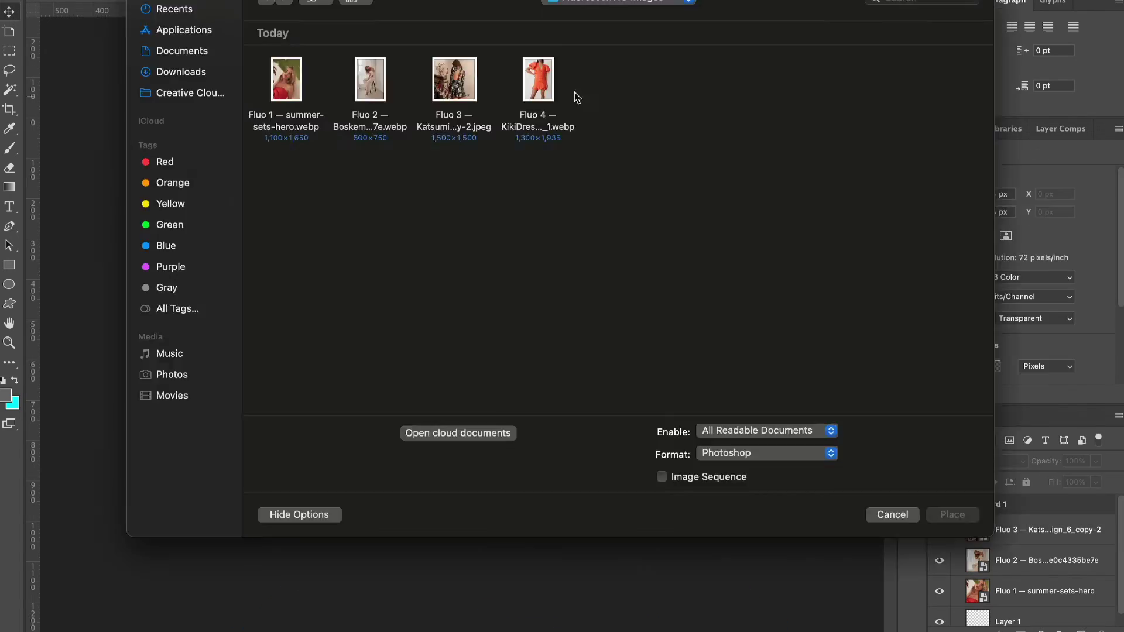
pyautogui.doubleClick(539, 82)
pyautogui.moveTo(213, 321); pyautogui.dragTo(422, 390)
pyautogui.press('Return')
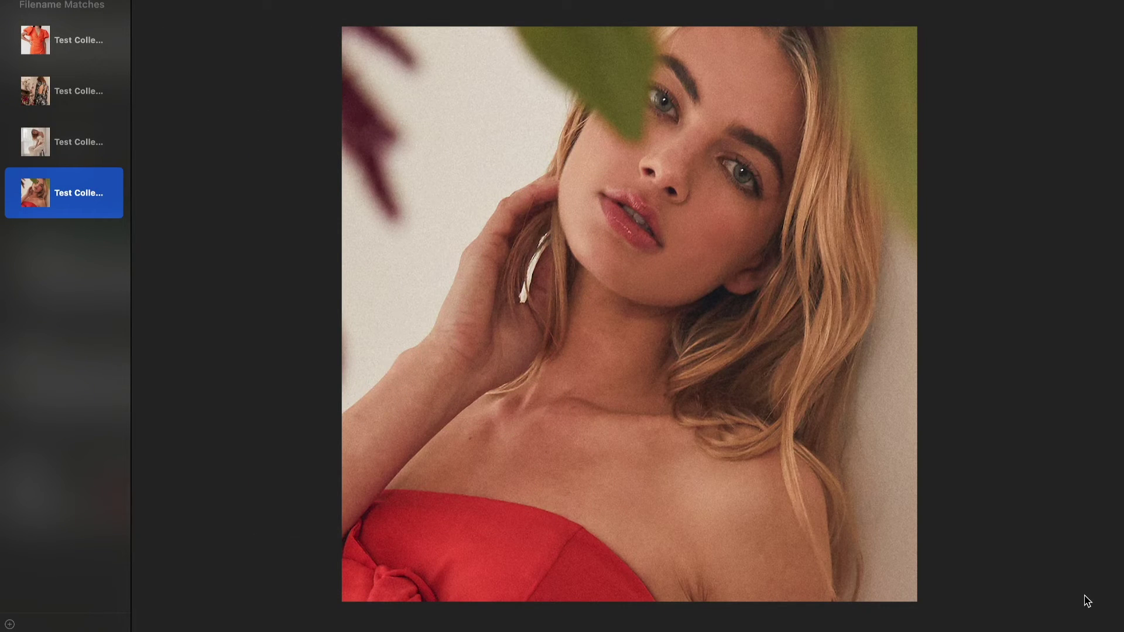
pyautogui.press('Up')
pyautogui.press('Up')
pyautogui.press('Up')
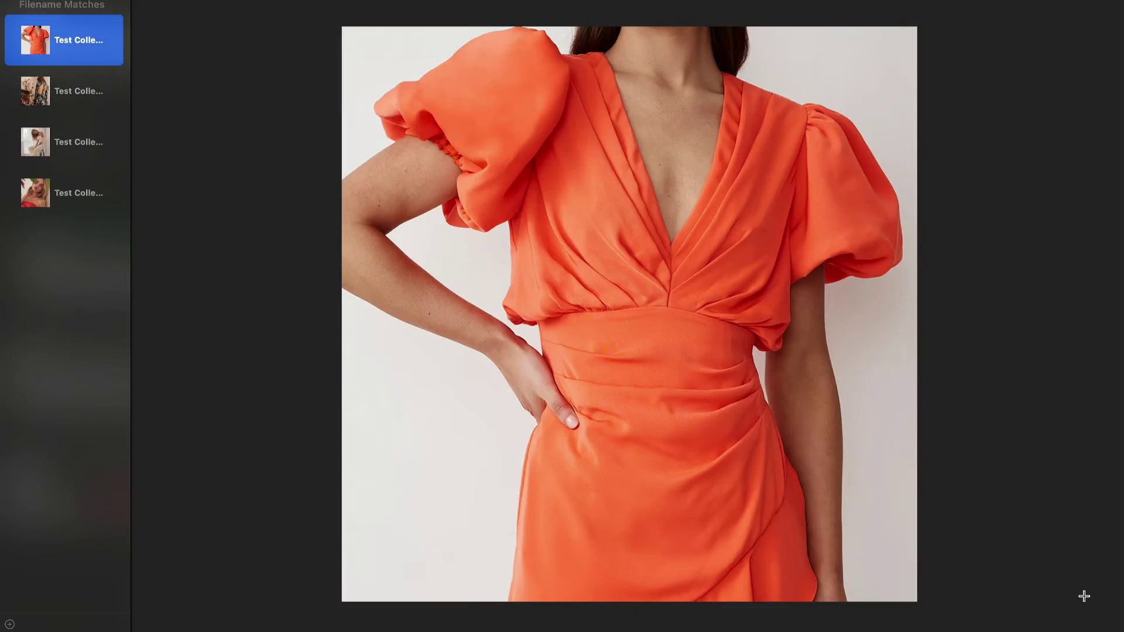
pyautogui.press('Down')
pyautogui.press('Down')
pyautogui.press('Down')
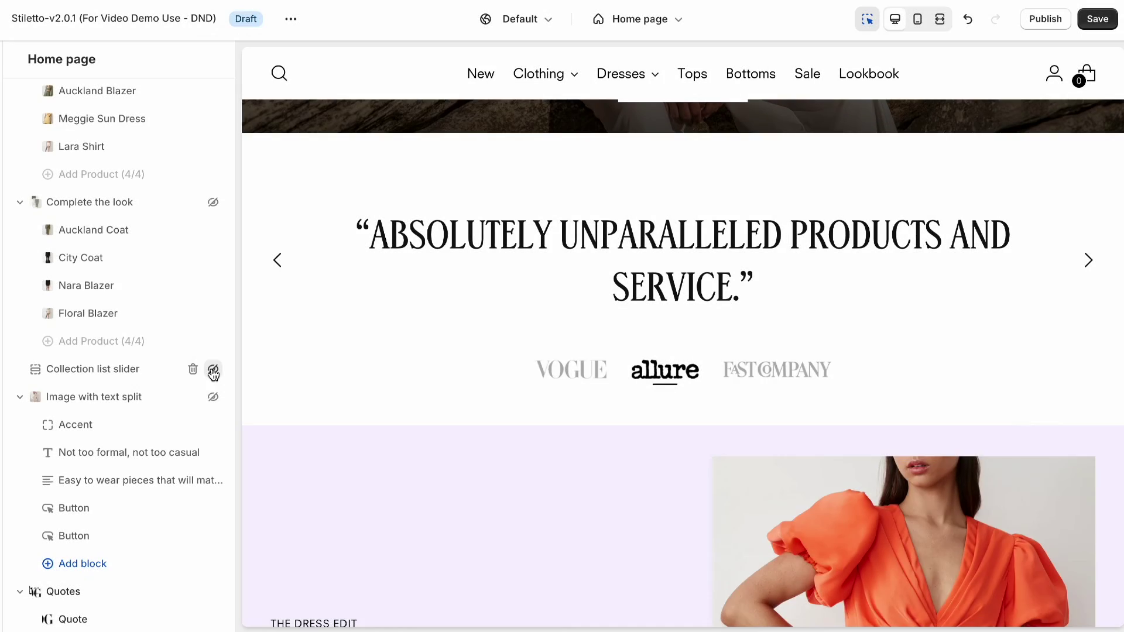
# - Unhide the Collection list slider section and open its settings
pyautogui.click(213, 370)
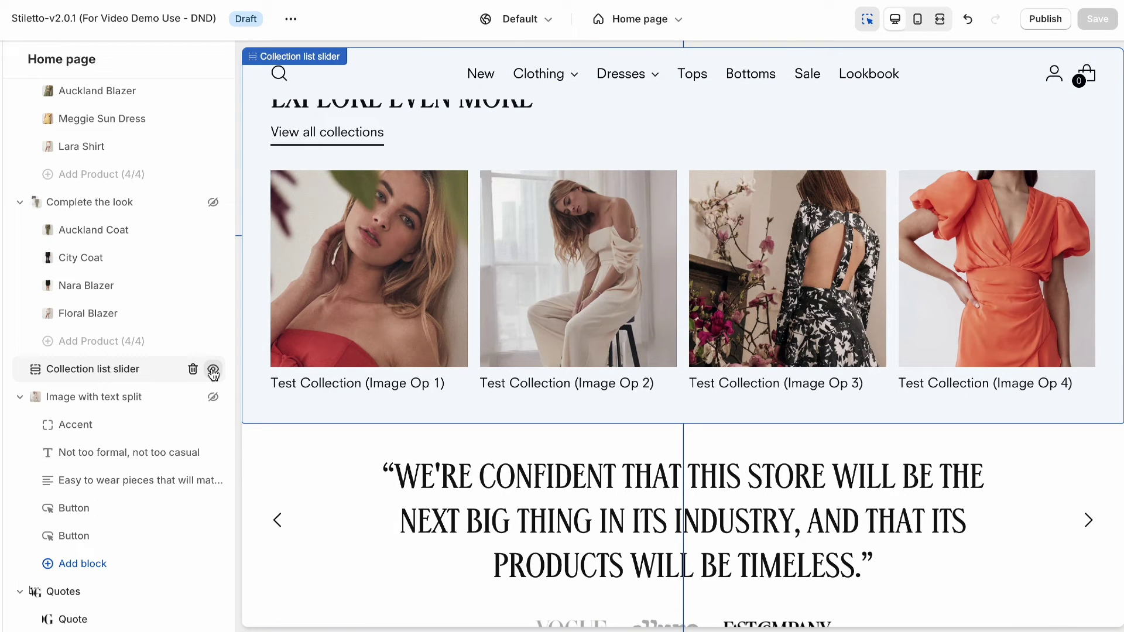
pyautogui.click(129, 368)
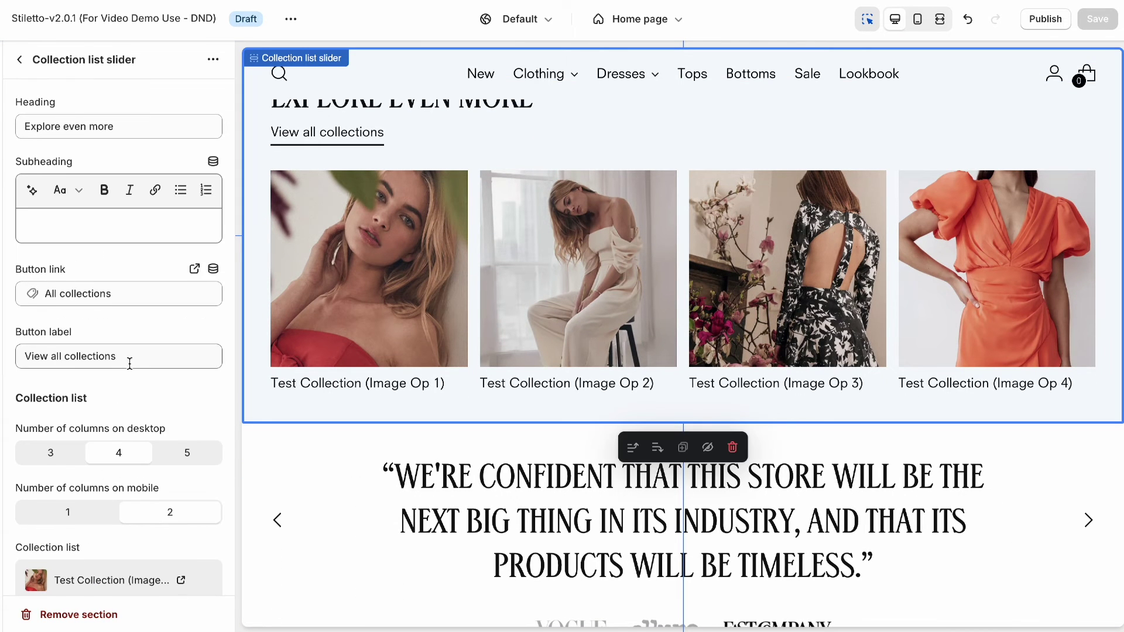
pyautogui.scroll(-5, 130, 363)
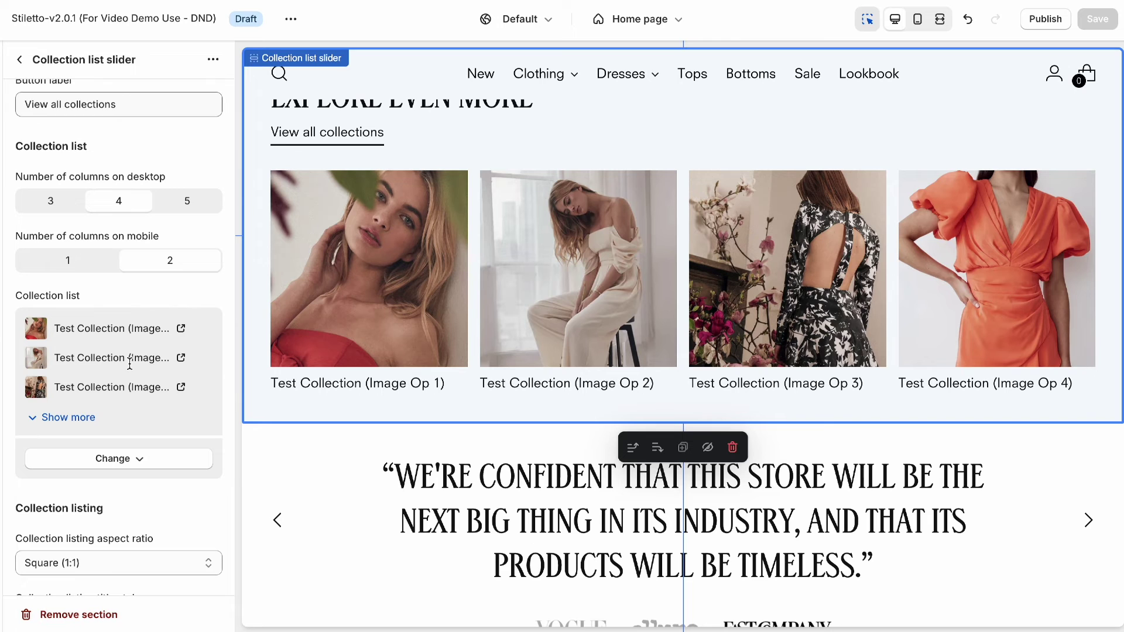
pyautogui.scroll(-4, 129, 364)
# - Set the collection listing aspect ratio to Natural, then to Square (1:1)
pyautogui.click(206, 373)
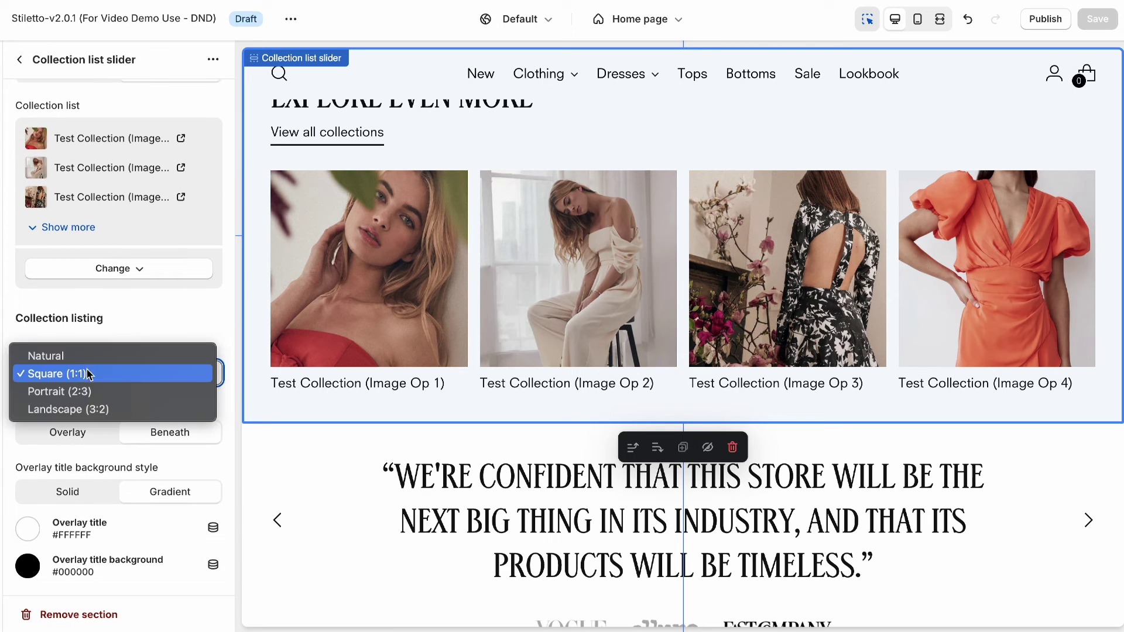
pyautogui.click(47, 357)
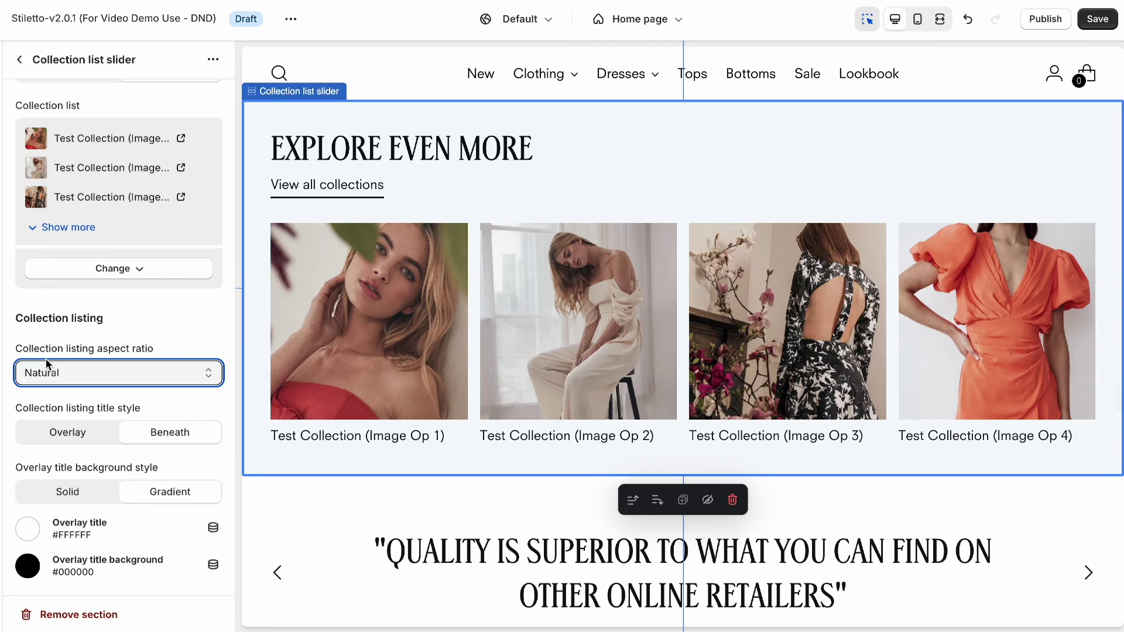
pyautogui.click(77, 368)
pyautogui.click(74, 391)
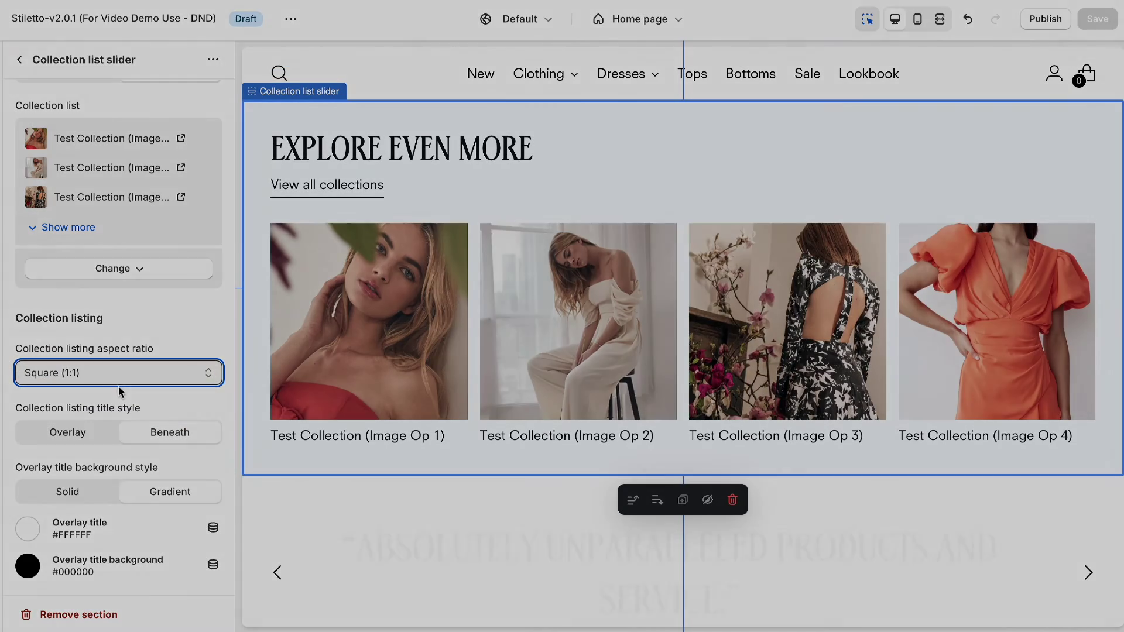
pyautogui.click(117, 381)
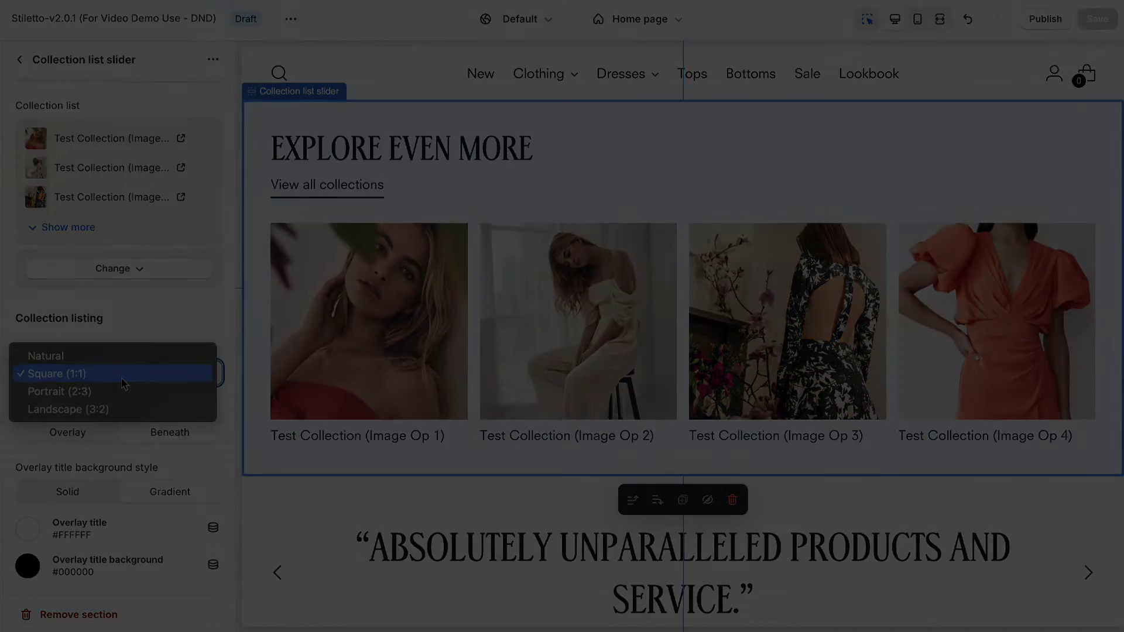